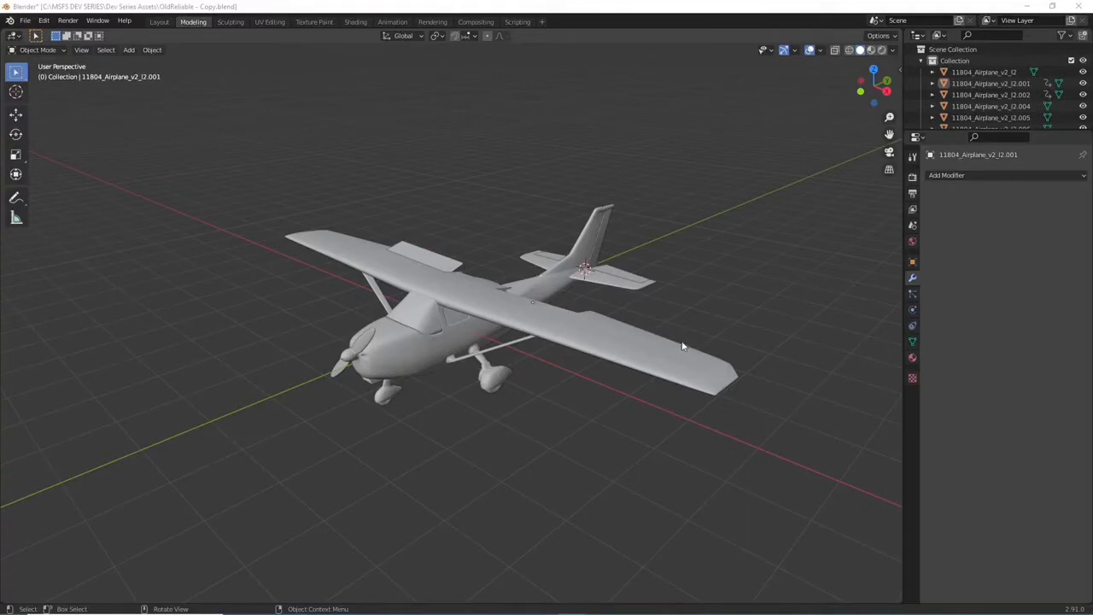
# Orbit around the plane to view it from behind, front, side and above
pyautogui.moveTo(543, 316); pyautogui.dragTo(432, 363, button='middle')
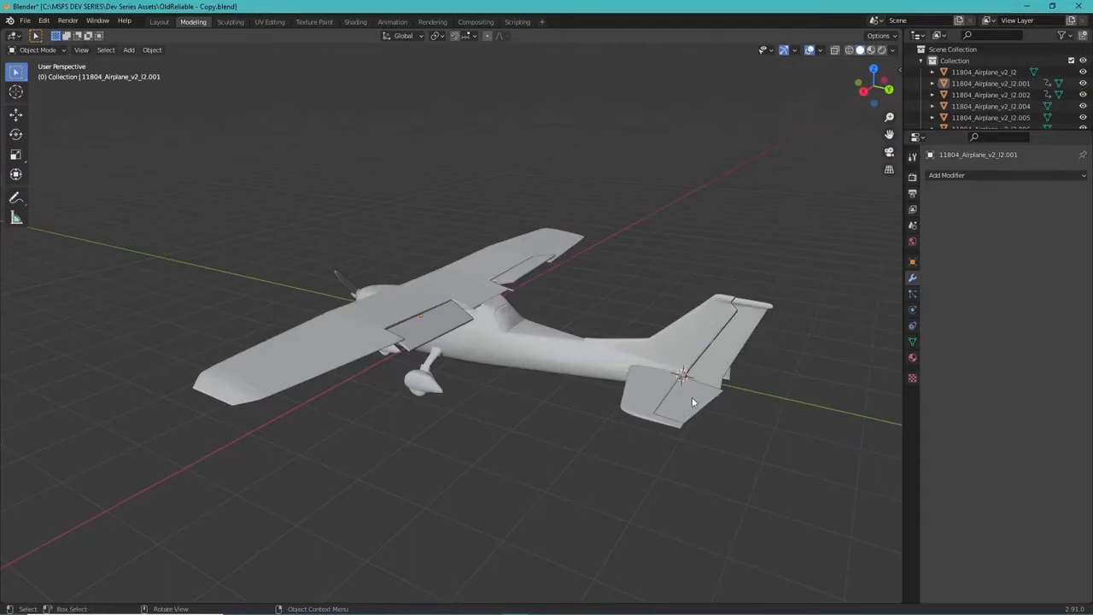
pyautogui.moveTo(369, 490); pyautogui.dragTo(367, 453, button='middle')
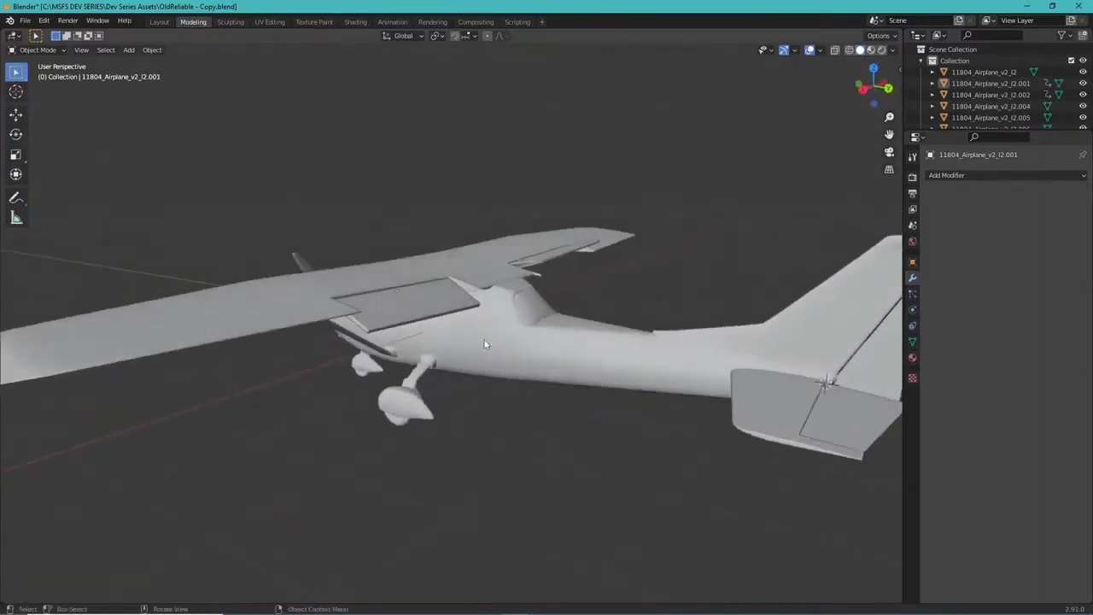
pyautogui.moveTo(458, 357); pyautogui.dragTo(407, 306, button='middle')
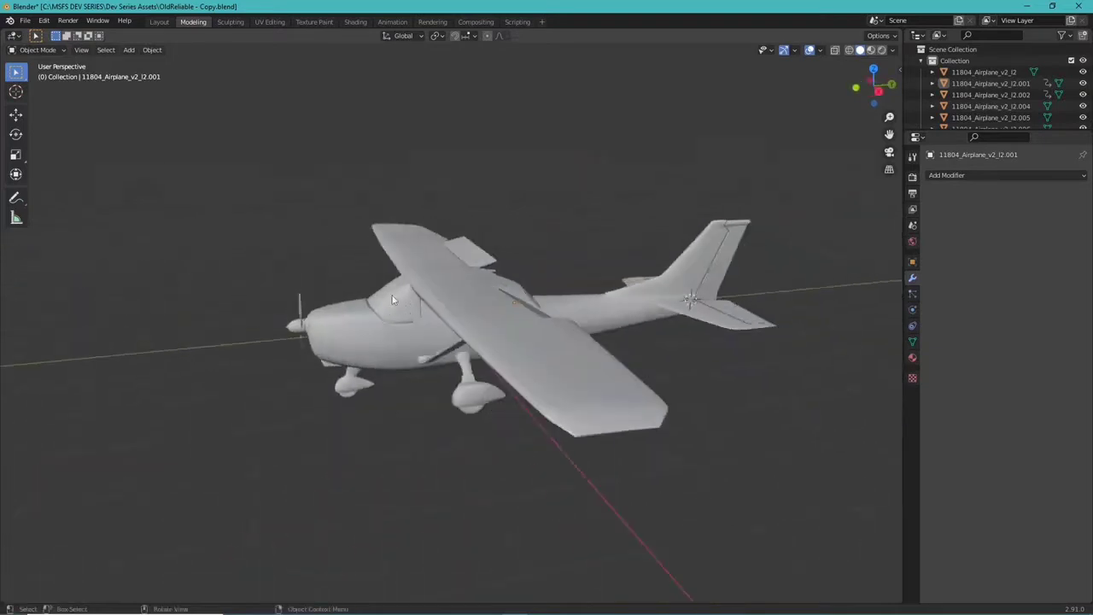
pyautogui.moveTo(360, 364); pyautogui.dragTo(483, 371, button='middle')
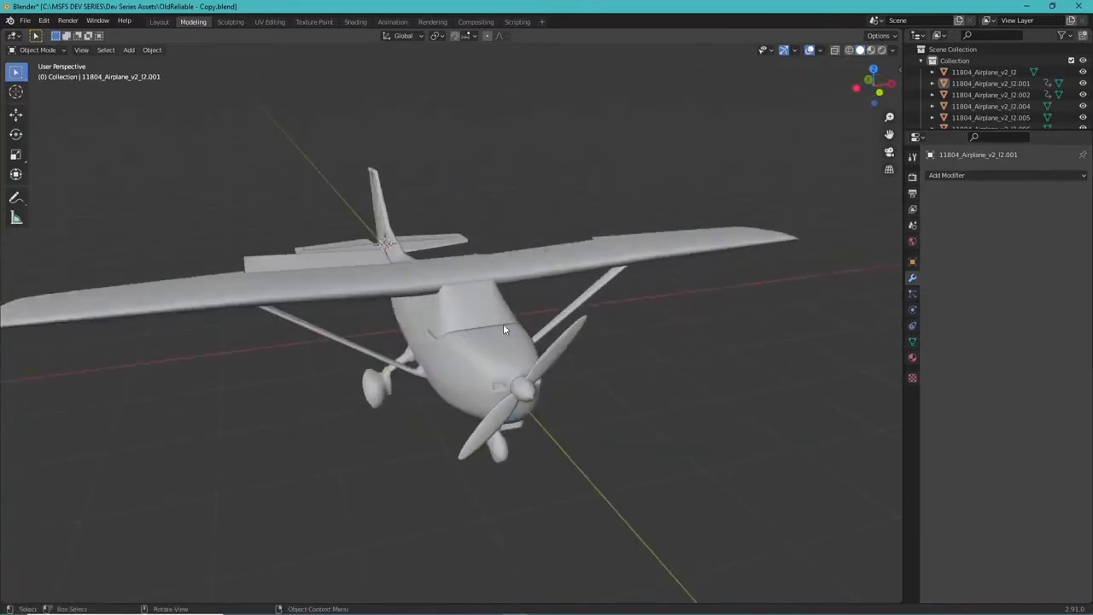
pyautogui.moveTo(504, 328); pyautogui.dragTo(377, 323, button='middle')
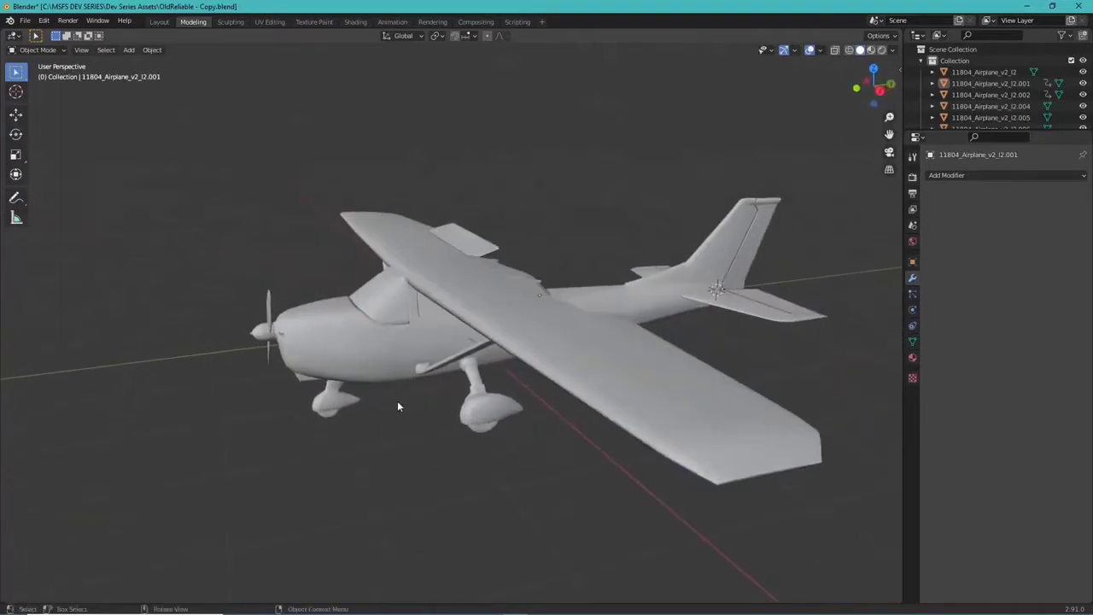
pyautogui.moveTo(397, 407); pyautogui.dragTo(725, 432, button='middle')
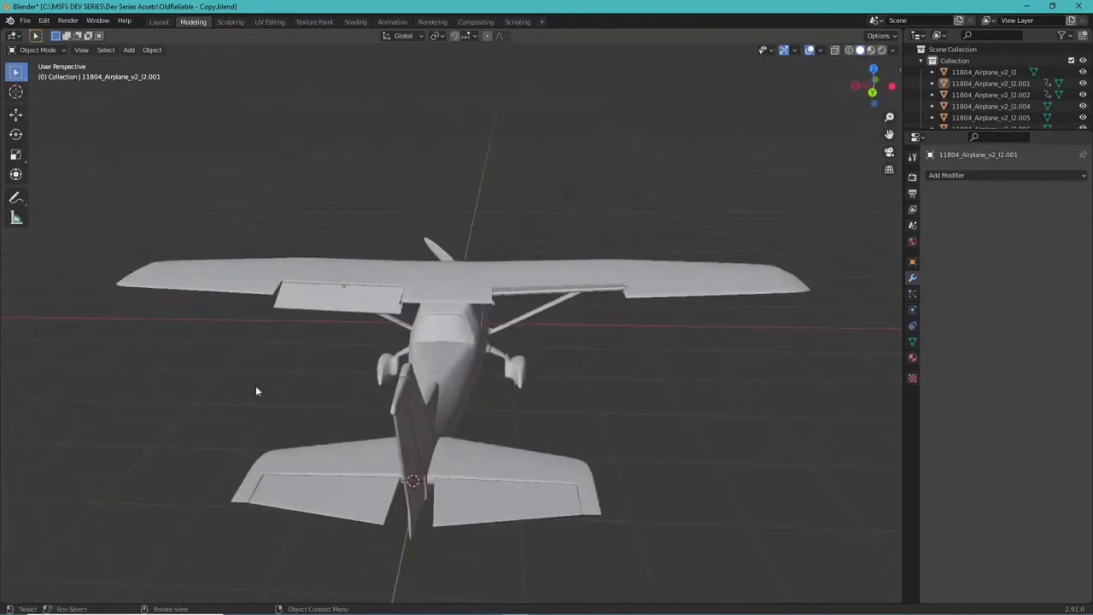
pyautogui.moveTo(256, 391); pyautogui.dragTo(425, 447, button='middle')
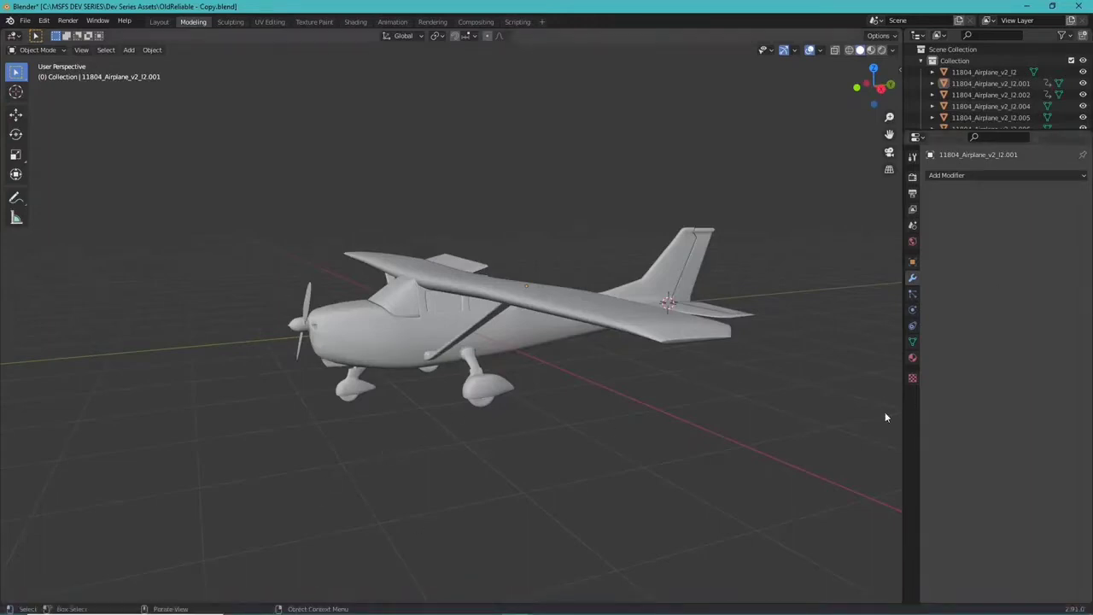
pyautogui.moveTo(786, 399); pyautogui.dragTo(589, 427, button='middle')
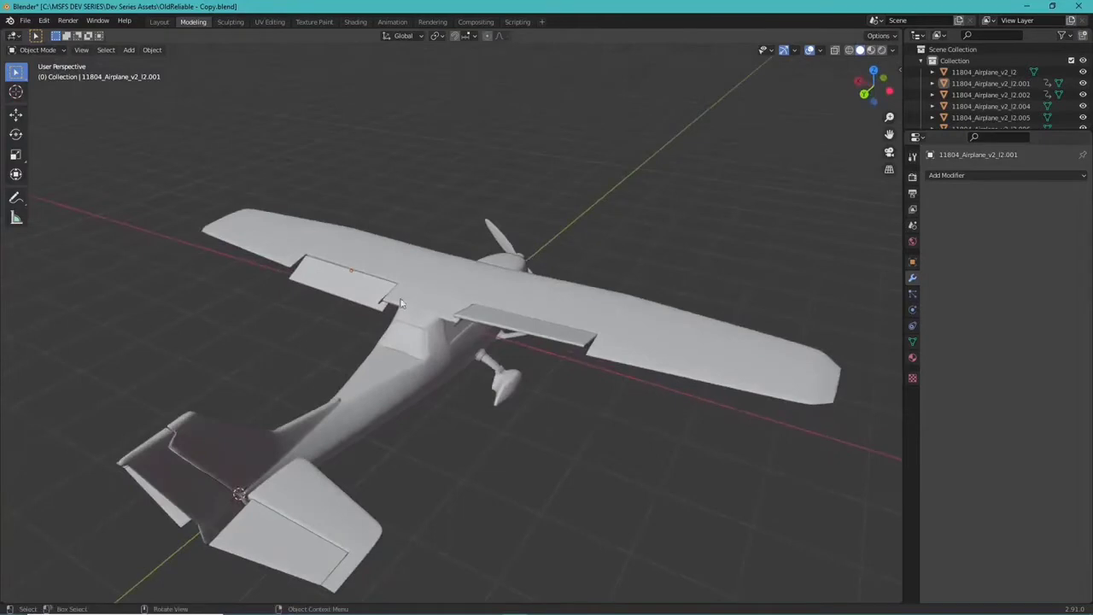
# Select the left aileron, switch to the Animation workspace, and play and scrub its deflection
pyautogui.click(340, 291)
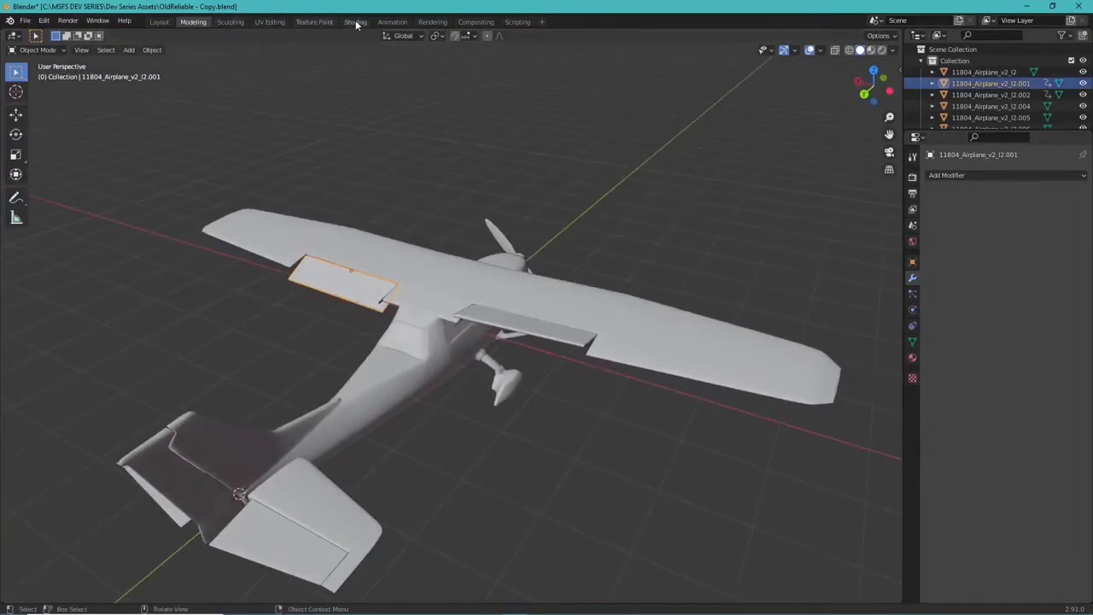
pyautogui.click(393, 22)
pyautogui.press('space')
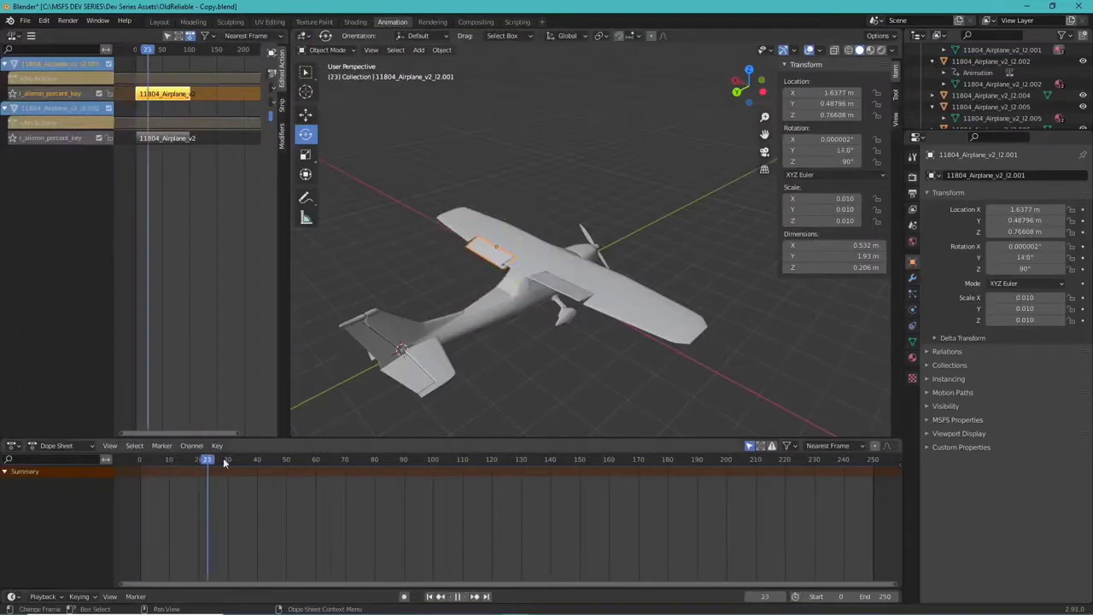
pyautogui.moveTo(314, 458); pyautogui.dragTo(166, 458)
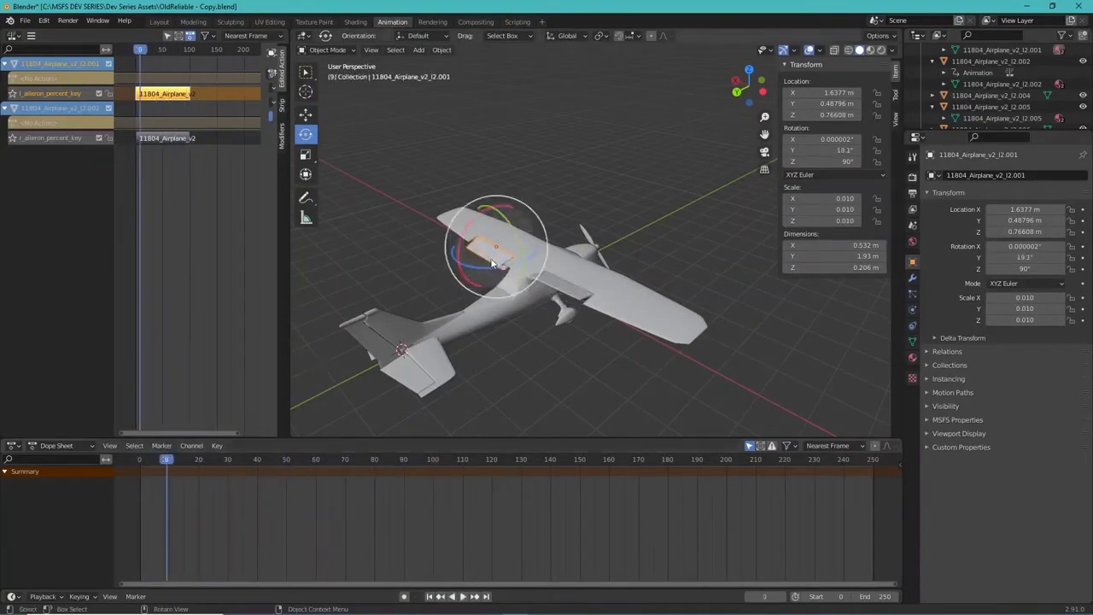
pyautogui.press('space')
pyautogui.click(147, 461)
pyautogui.moveTo(147, 461); pyautogui.dragTo(115, 474)
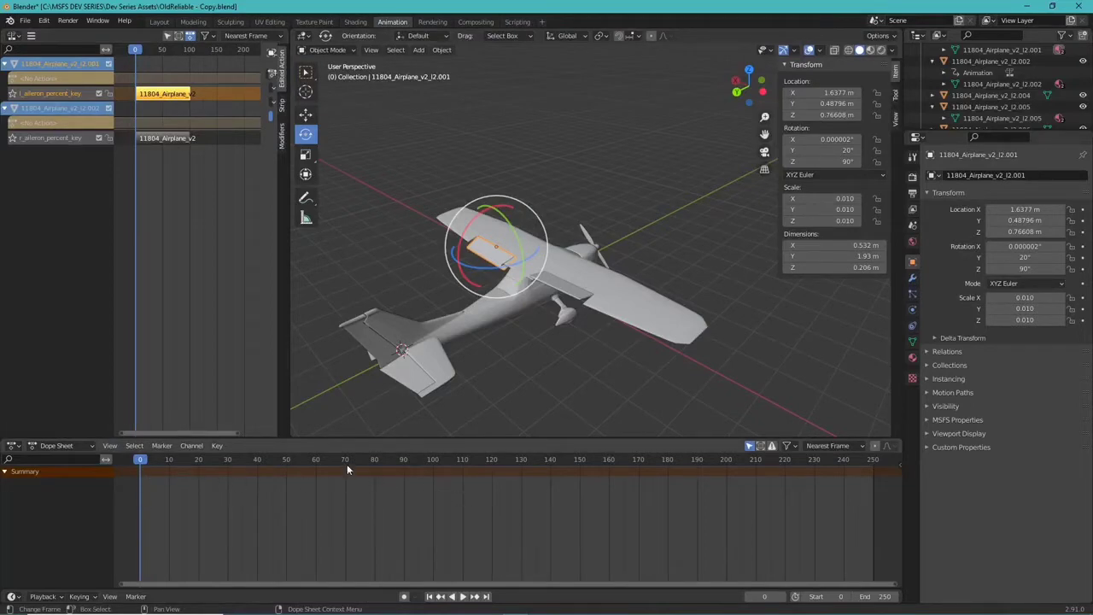
# Start editing the left aileron's stashed action with the left aileron selected
pyautogui.rightClick(163, 99)
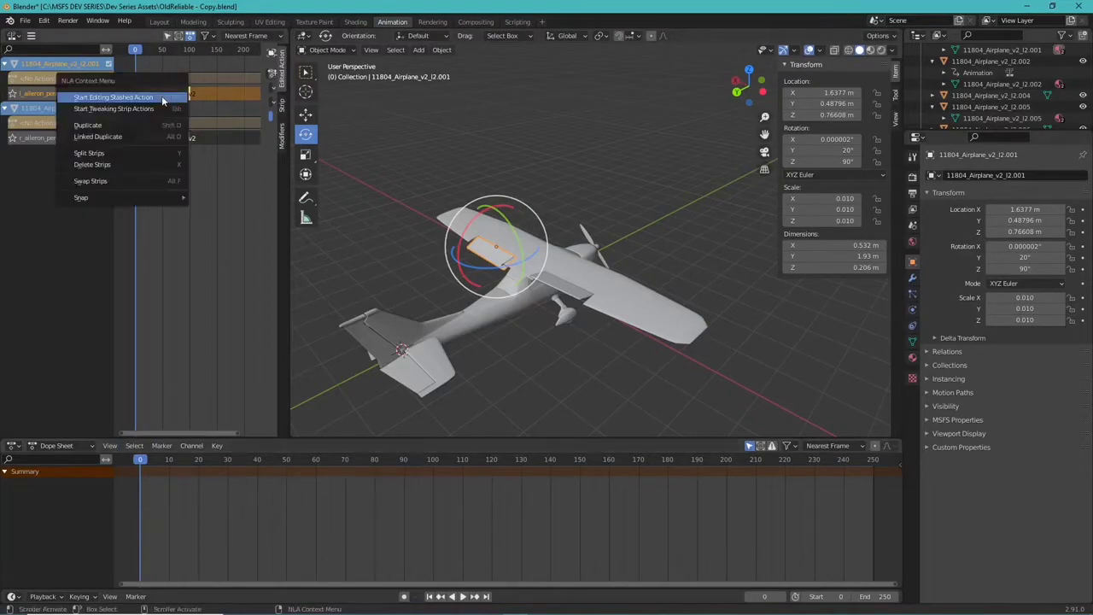
pyautogui.click(119, 99)
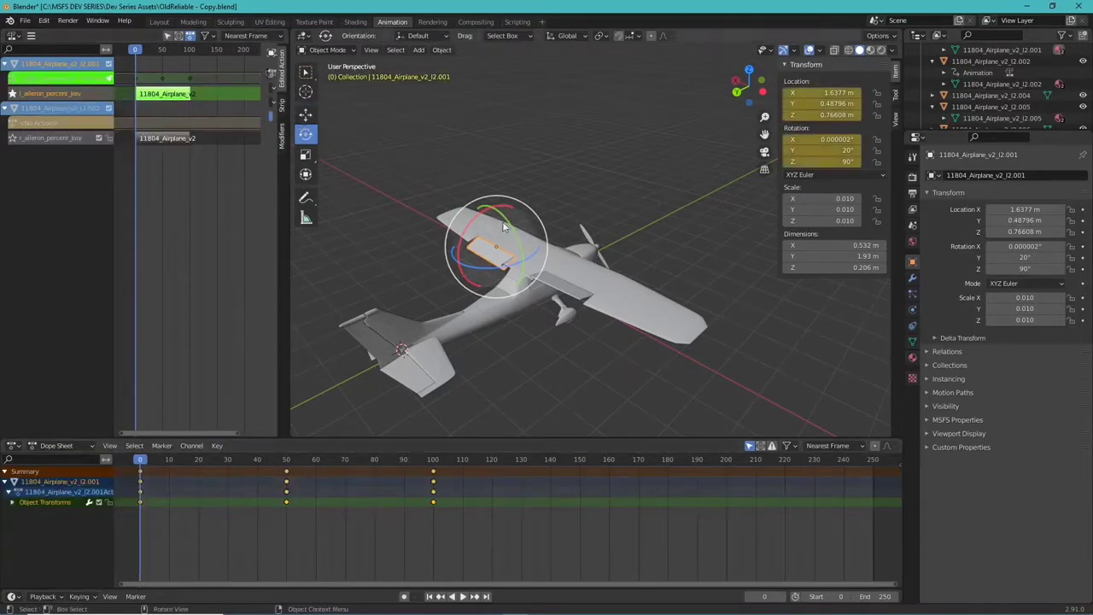
pyautogui.click(571, 295)
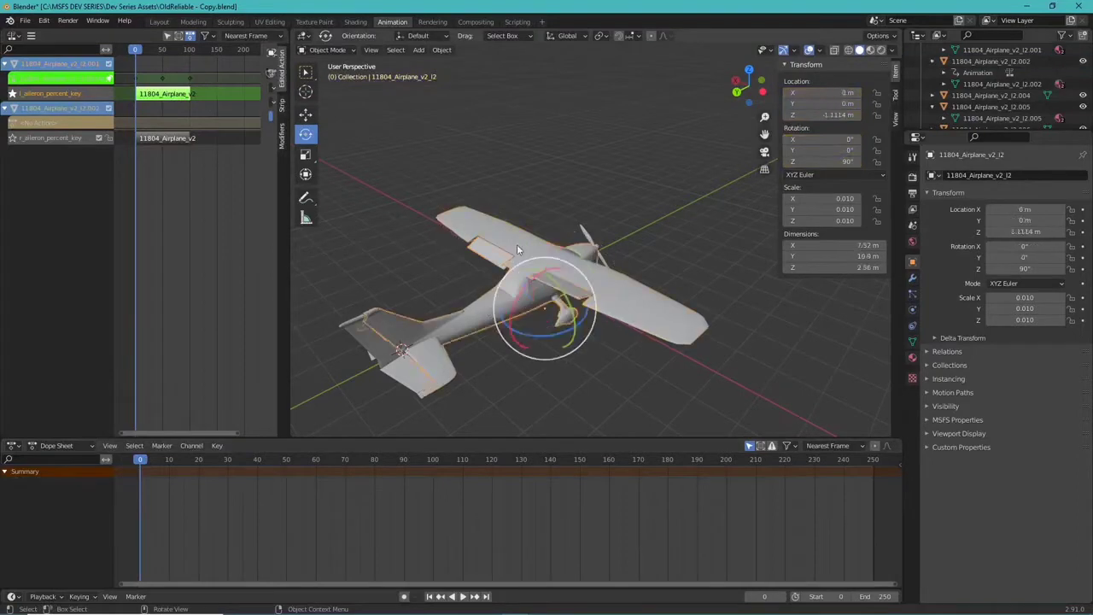
pyautogui.click(487, 256)
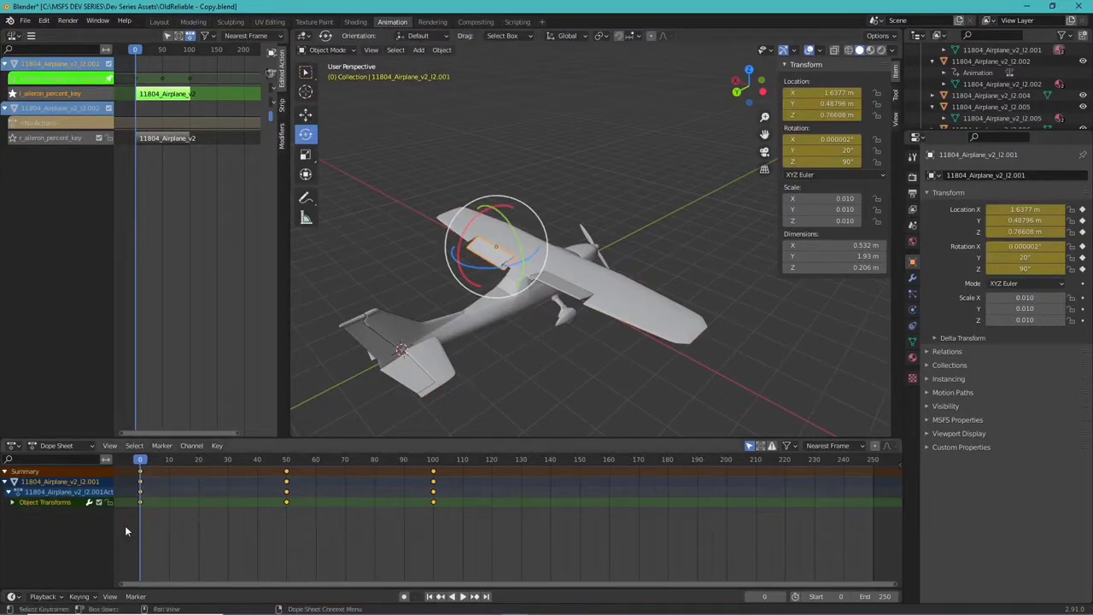
# Mirror the left aileron keys over the current frame, shift them +100 frames, and play
pyautogui.moveTo(128, 524); pyautogui.dragTo(487, 468)
pyautogui.rightClick(416, 472)
pyautogui.moveTo(414, 471)
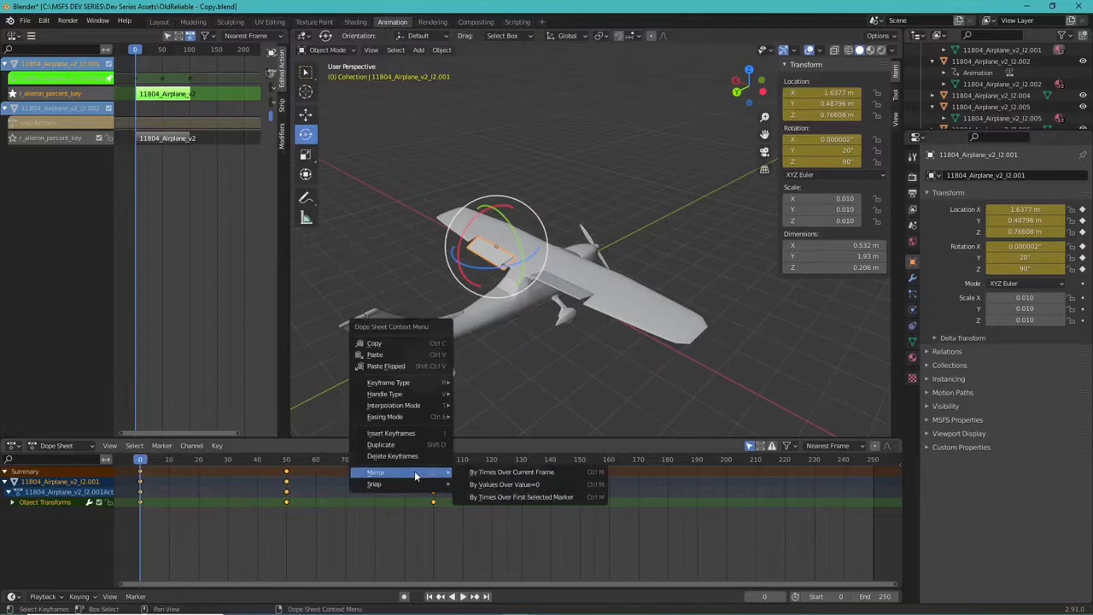
pyautogui.click(499, 472)
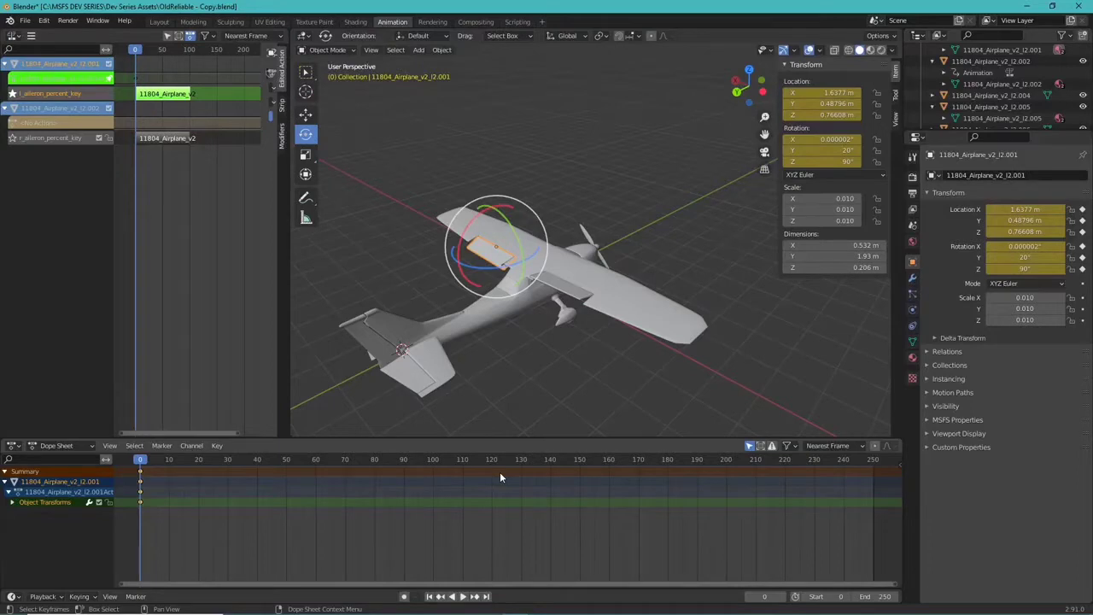
pyautogui.press('g')
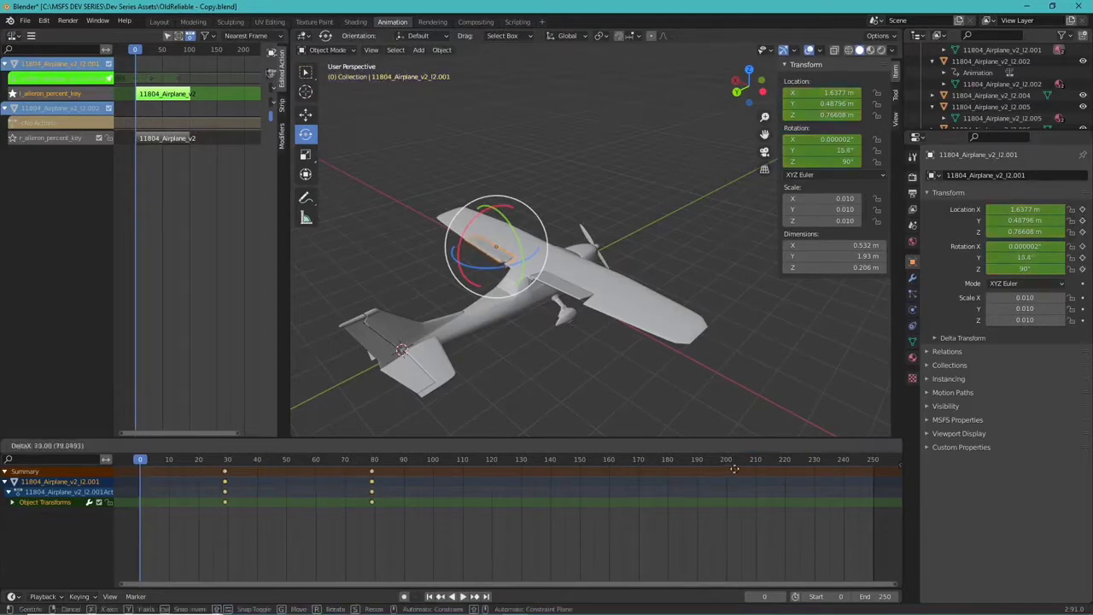
pyautogui.click(793, 471)
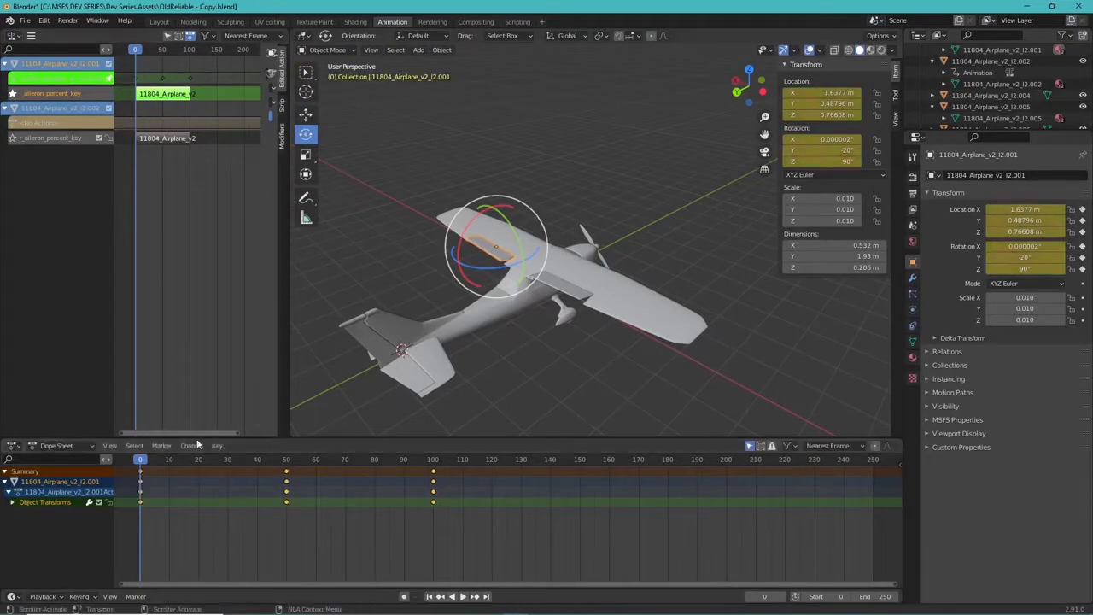
pyautogui.press('space')
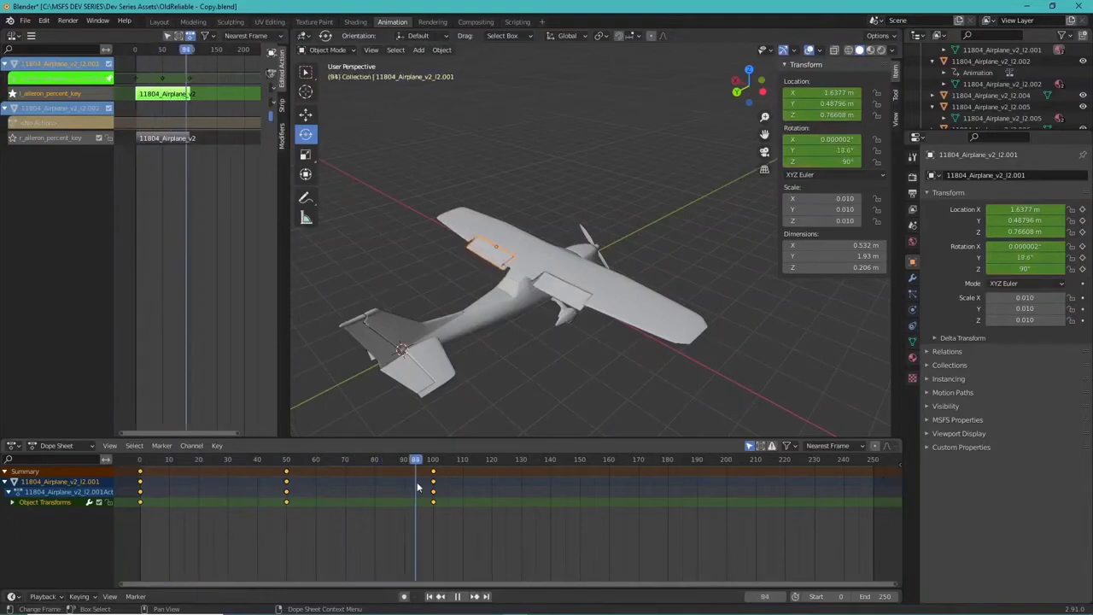
pyautogui.press('Escape')
# Stop editing the left aileron action and start editing the r_aileron strip's action
pyautogui.rightClick(150, 100)
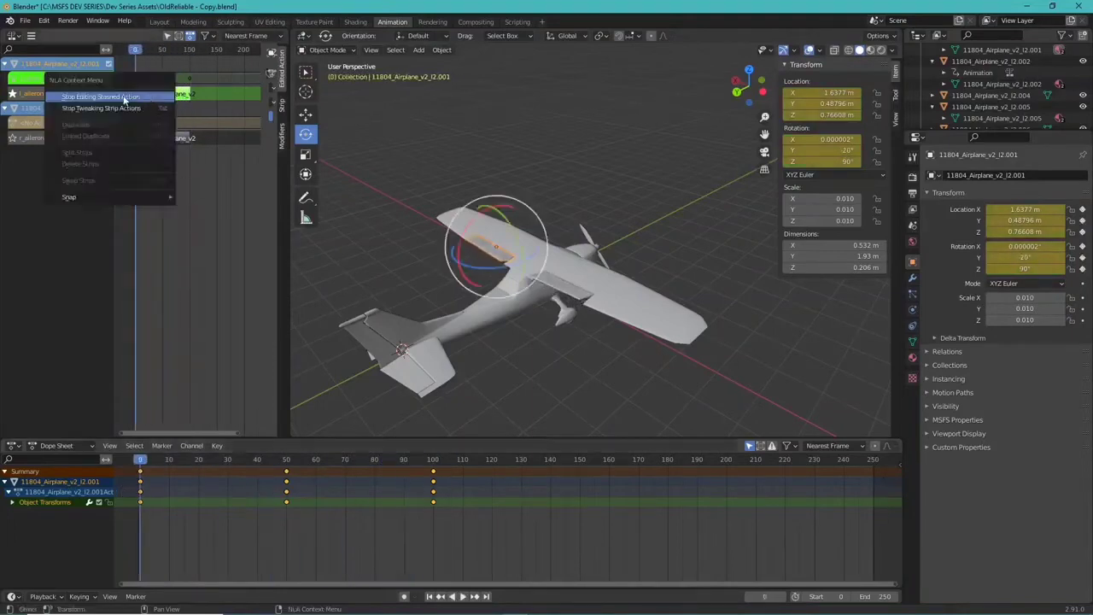
pyautogui.click(121, 98)
pyautogui.rightClick(156, 142)
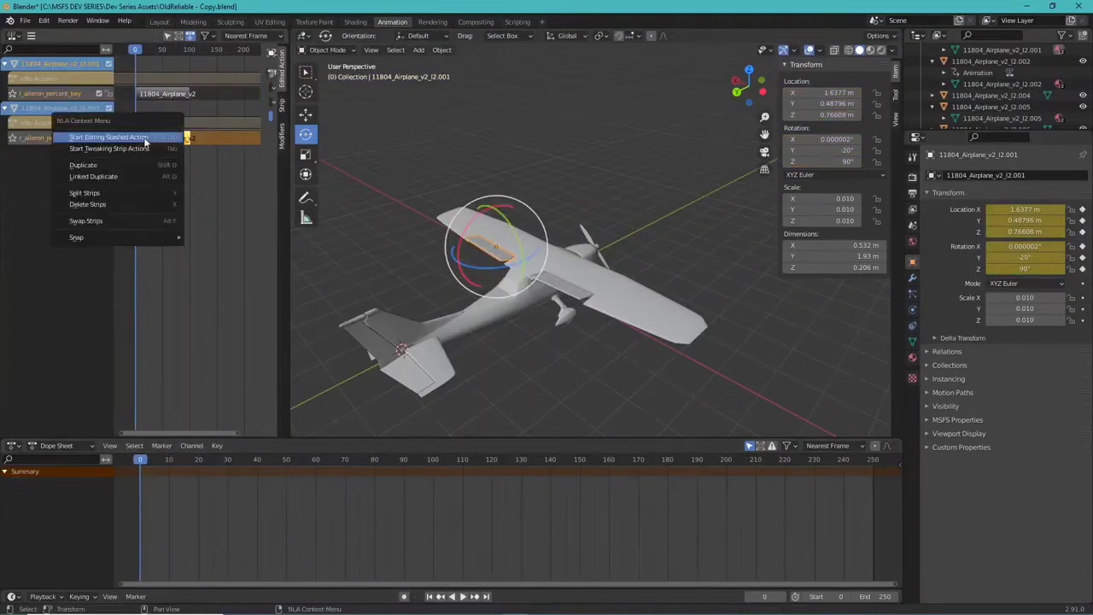
pyautogui.click(155, 141)
pyautogui.click(549, 293)
# Mirror the right aileron keys over the current frame and move them to frames 50 and 100
pyautogui.moveTo(162, 519); pyautogui.dragTo(461, 468)
pyautogui.rightClick(435, 472)
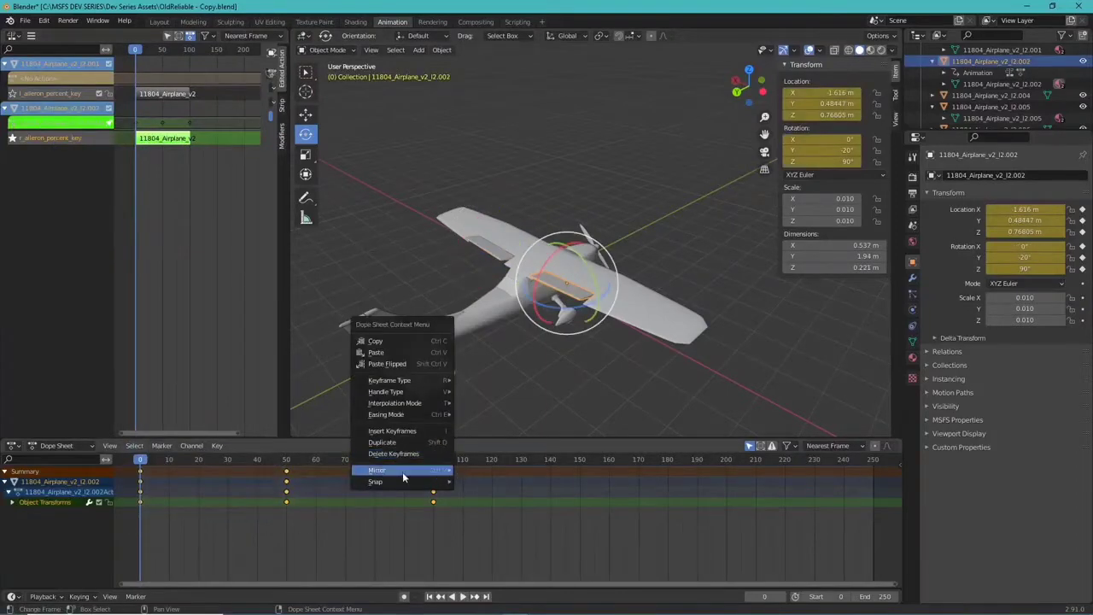
pyautogui.moveTo(416, 472)
pyautogui.click(471, 466)
pyautogui.press('g')
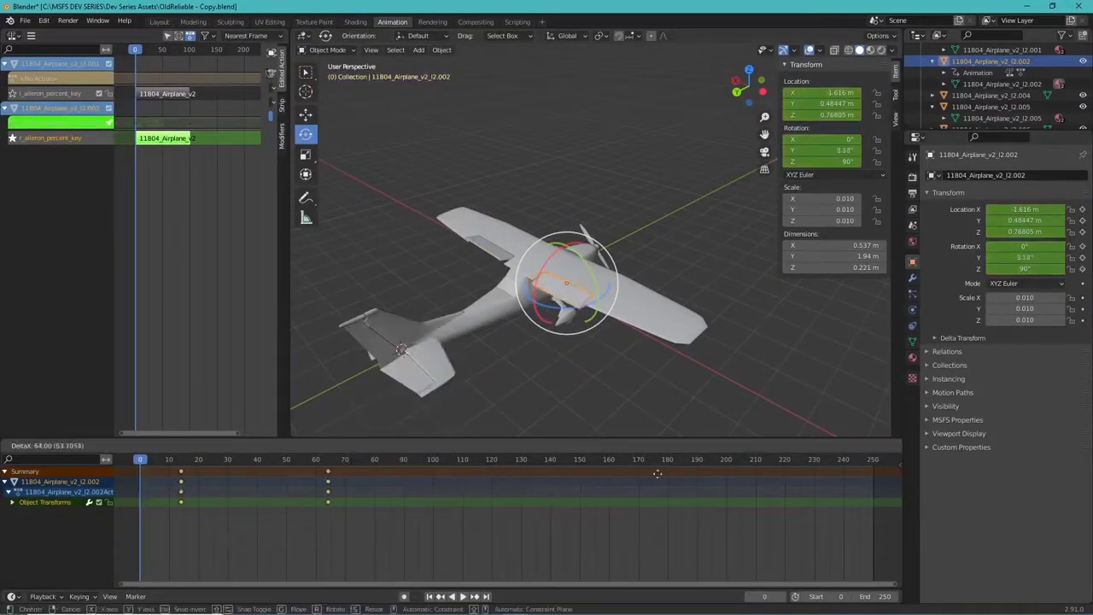
pyautogui.click(753, 486)
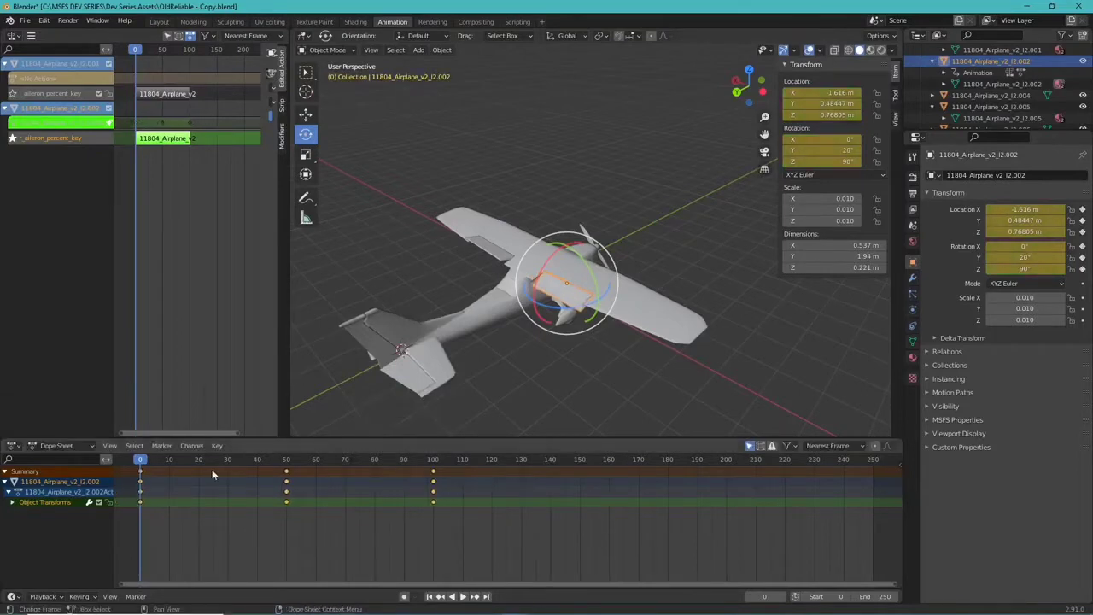
# Stop editing the right aileron action and play both aileron animations
pyautogui.rightClick(154, 142)
pyautogui.click(150, 147)
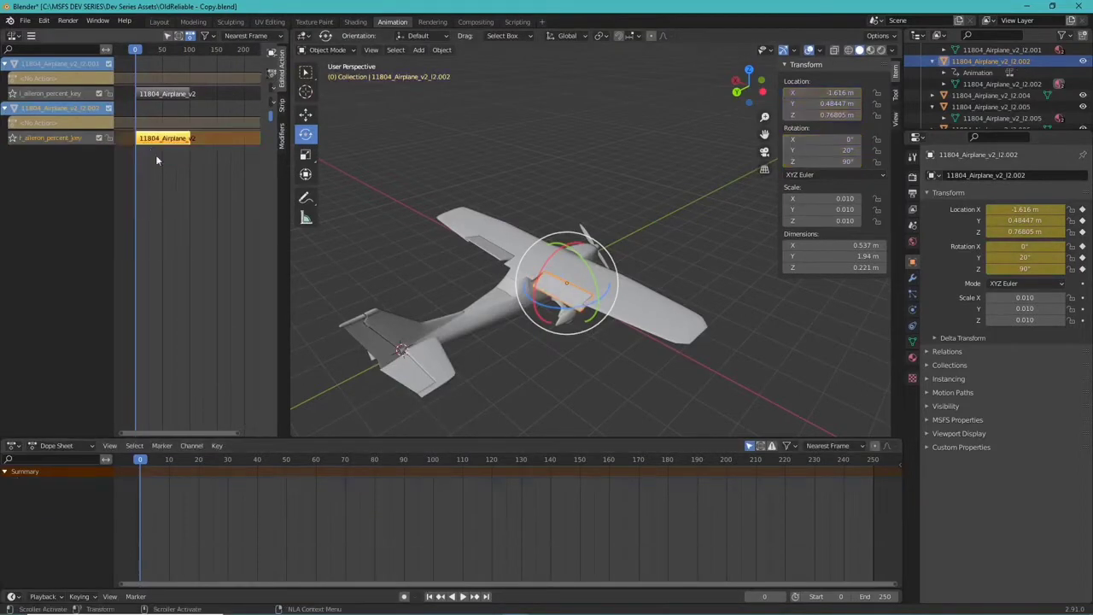
pyautogui.press('space')
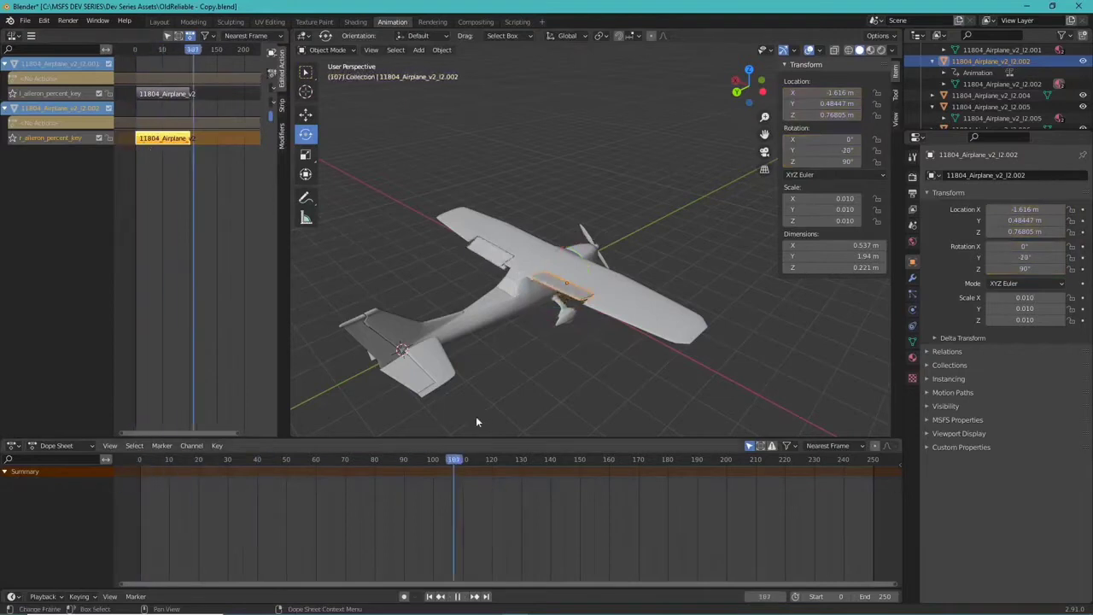
pyautogui.press('Escape')
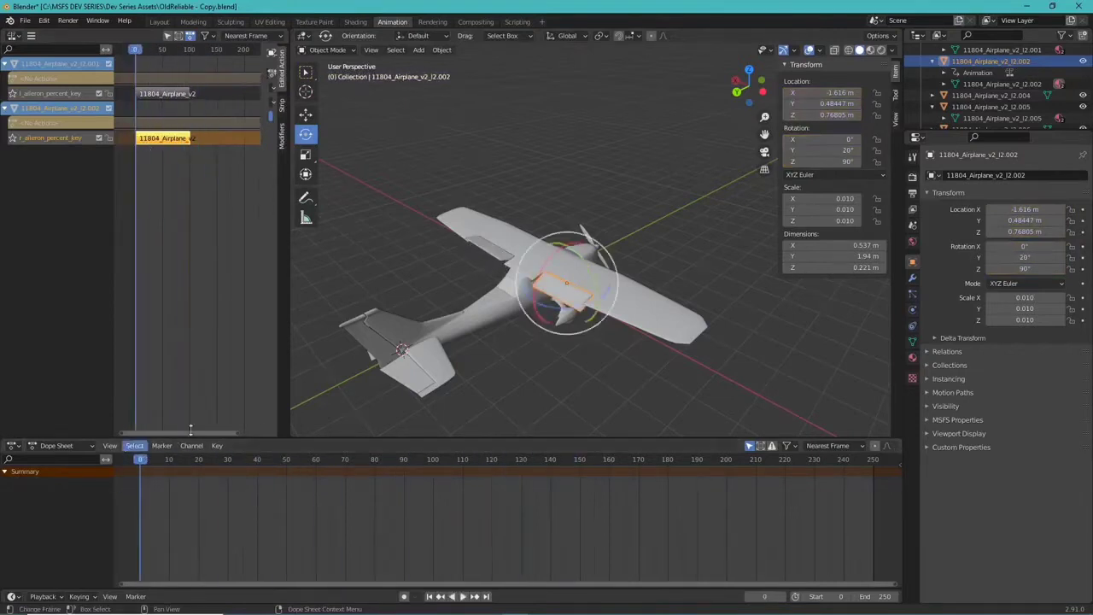
pyautogui.scroll(3, 511, 354)
pyautogui.moveTo(511, 355); pyautogui.dragTo(536, 366, button='middle')
pyautogui.scroll(-3, 590, 318)
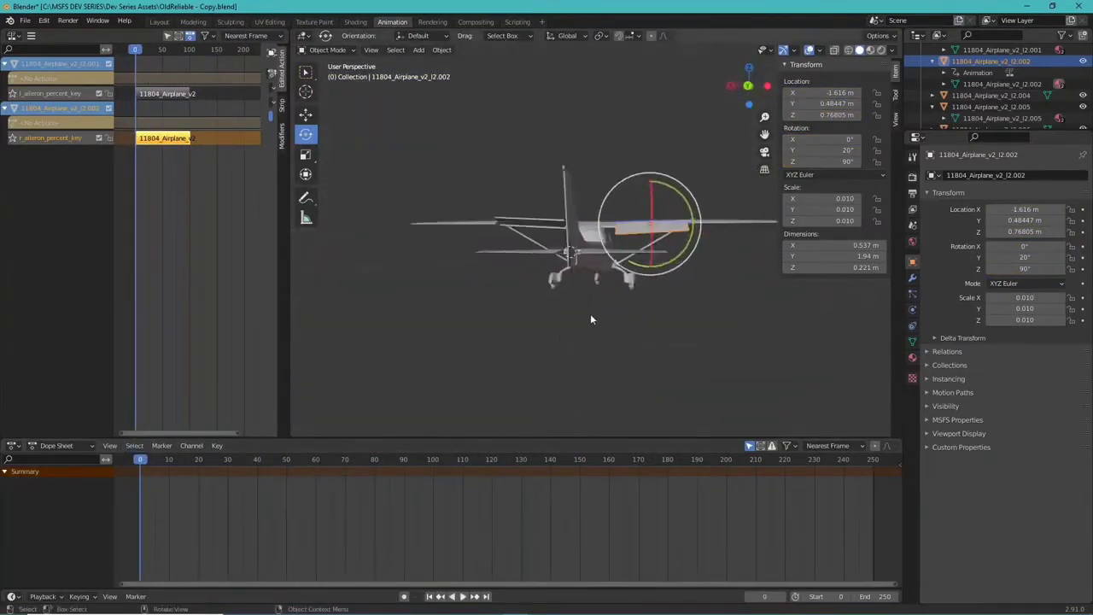
pyautogui.moveTo(590, 320); pyautogui.dragTo(571, 341, button='middle')
# Select the horizontal tail and key its location and rotation at frame 50
pyautogui.click(535, 342)
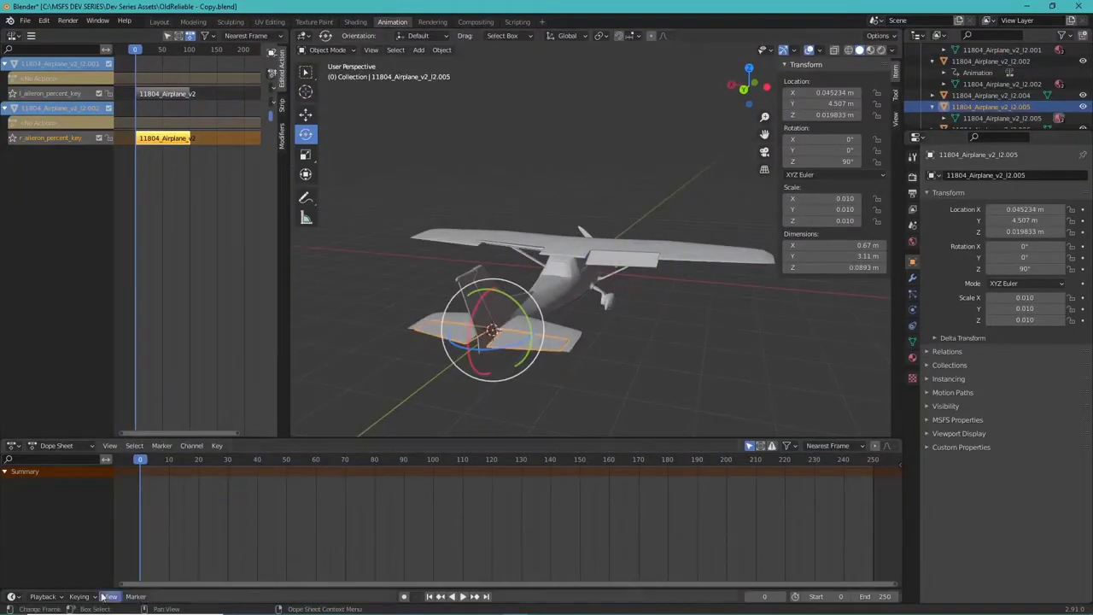
pyautogui.moveTo(300, 478); pyautogui.dragTo(287, 487)
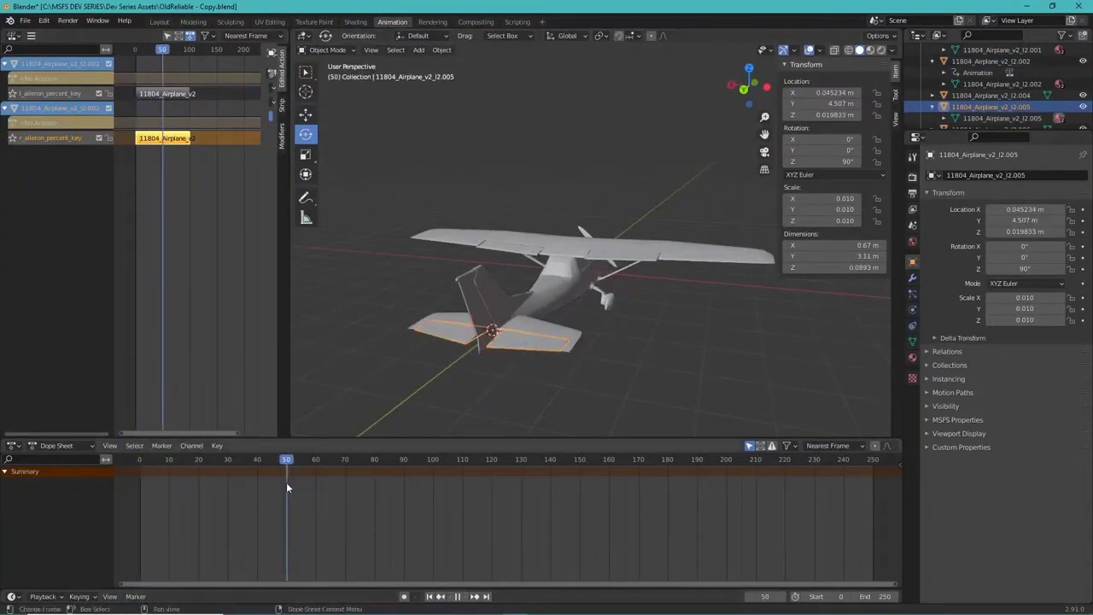
pyautogui.click(80, 596)
pyautogui.click(120, 549)
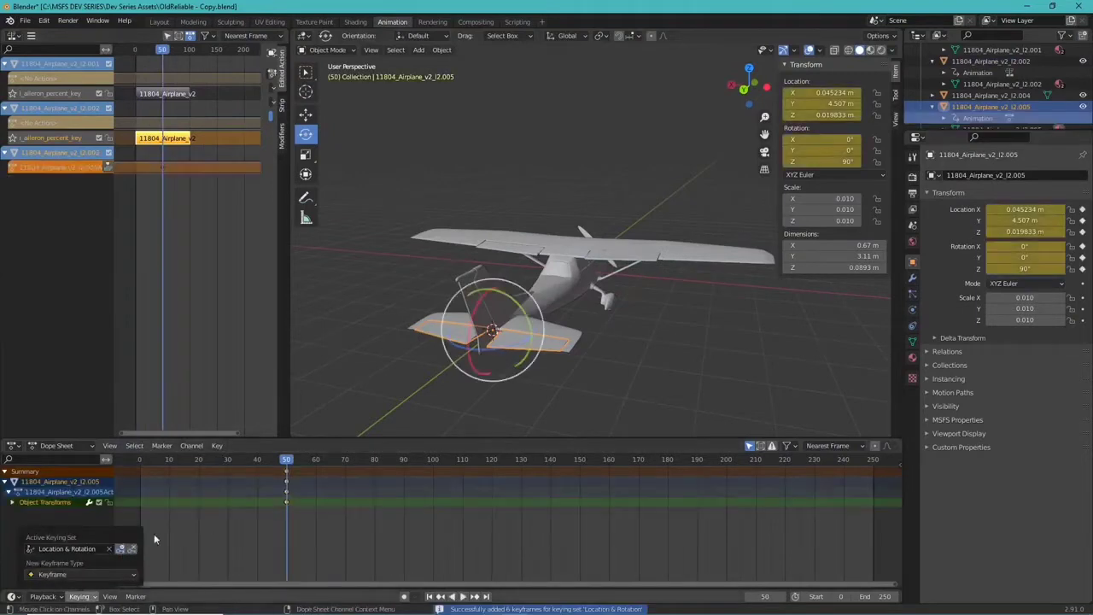
# At frame 0, set the tail's Y rotation to 15° and key location and rotation
pyautogui.hotkey('shift', 'Left')
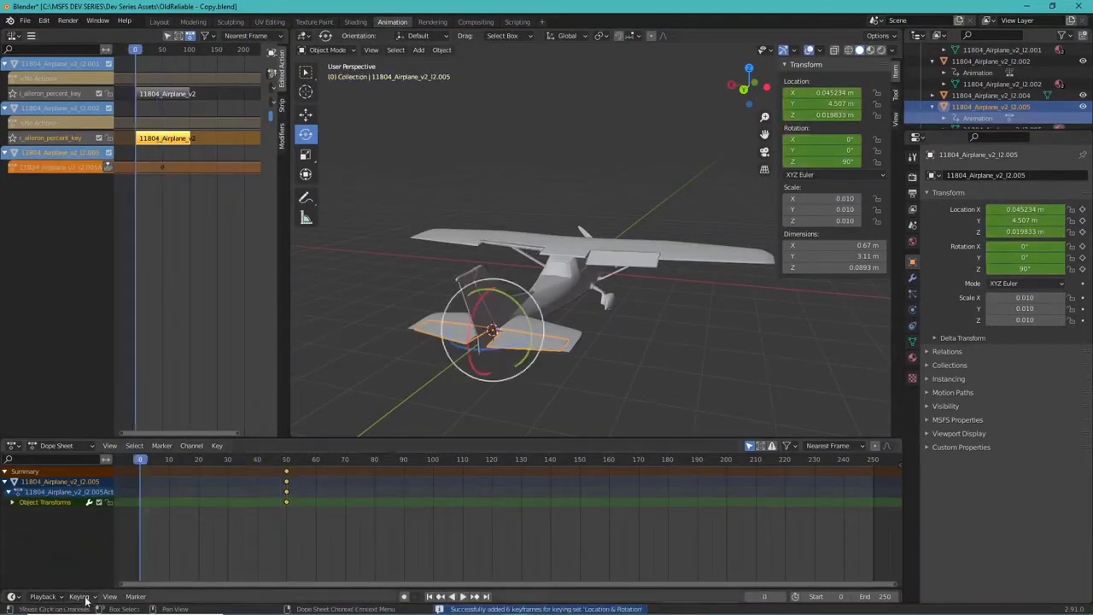
pyautogui.click(837, 149)
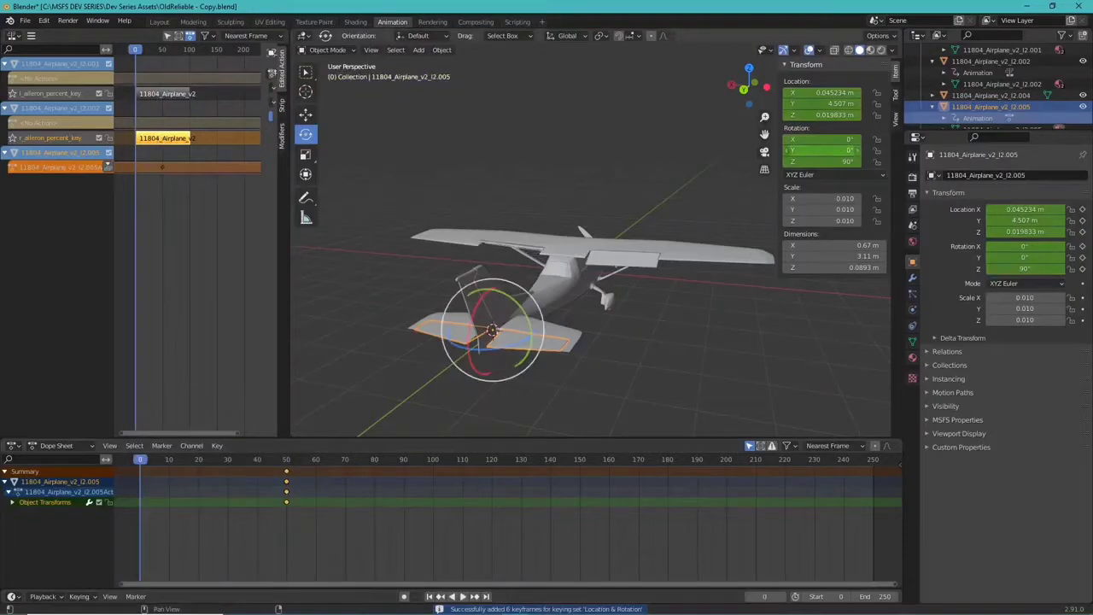
pyautogui.write('15')
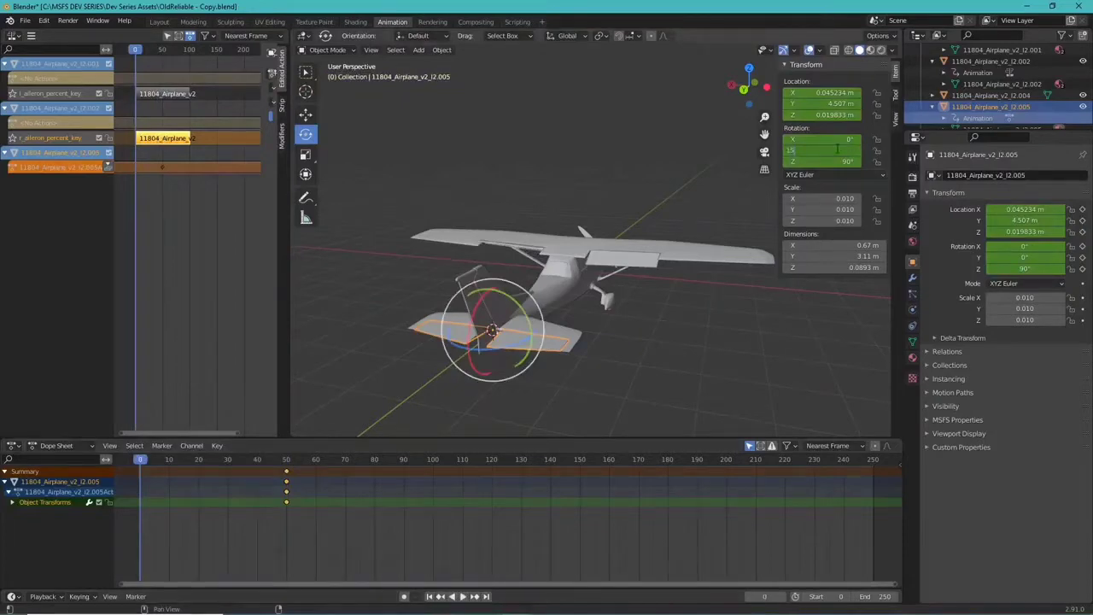
pyautogui.press('Return')
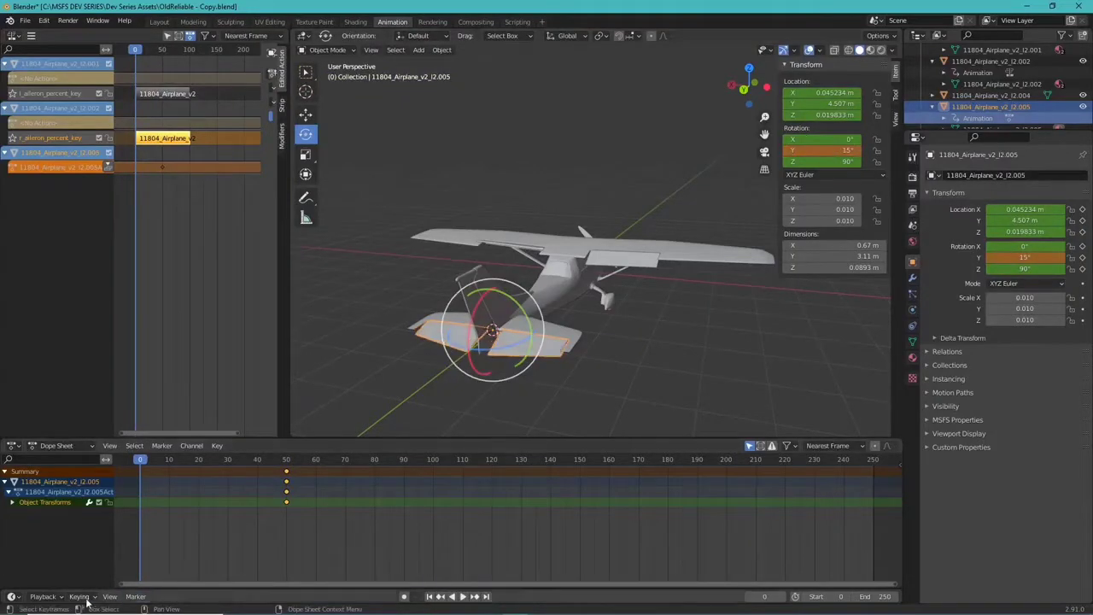
pyautogui.press('i')
pyautogui.click(72, 509)
# At frame 100, set the tail's Y rotation to -15° and key location and rotation
pyautogui.press('space')
pyautogui.moveTo(195, 457); pyautogui.dragTo(434, 461)
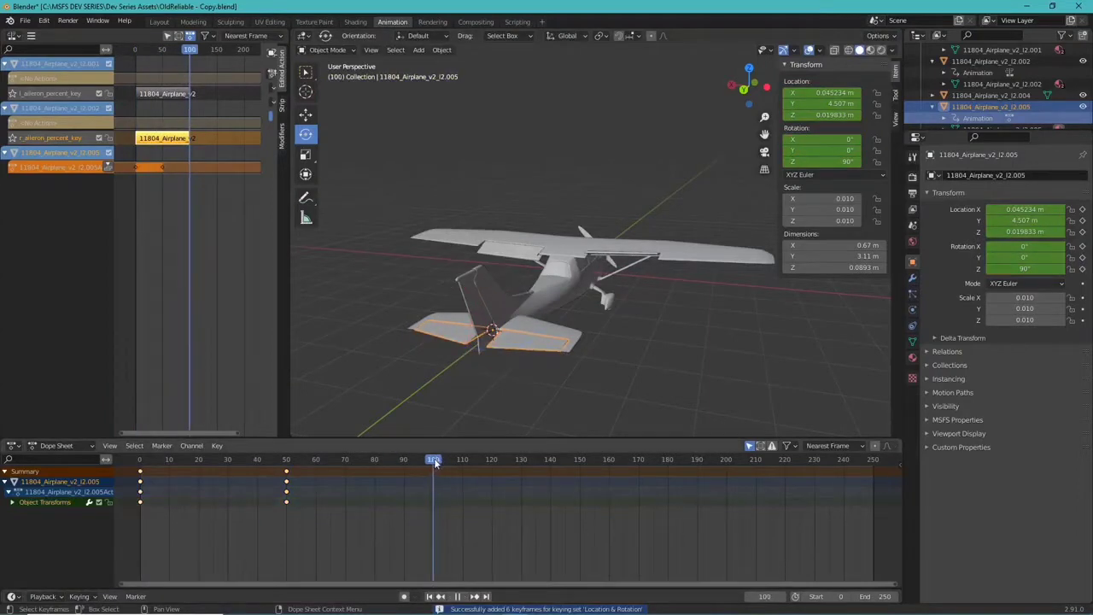
pyautogui.doubleClick(822, 151)
pyautogui.write('15')
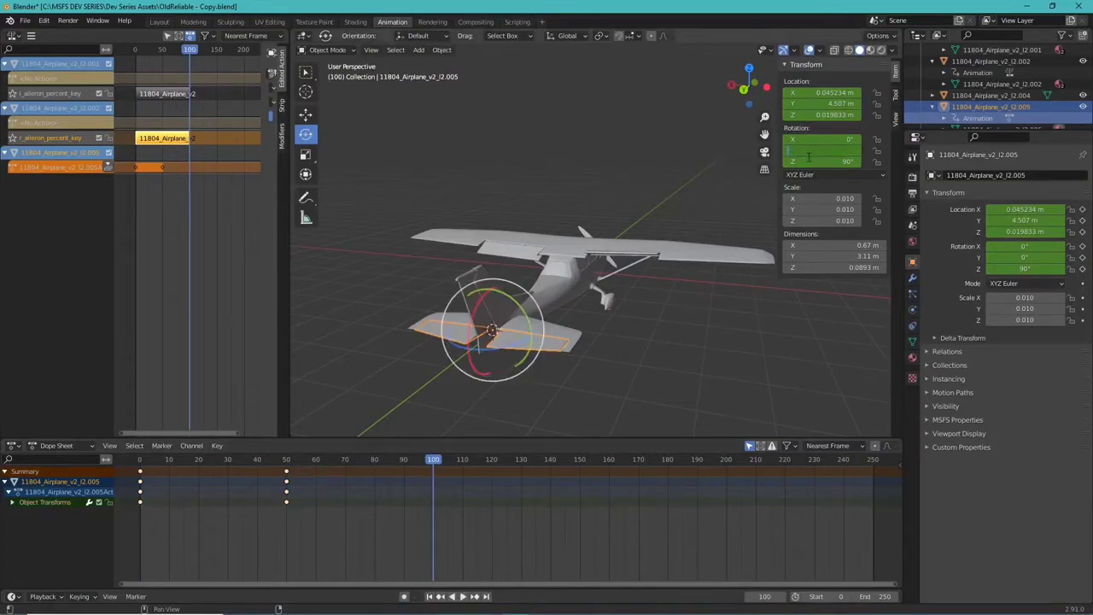
pyautogui.press('Return')
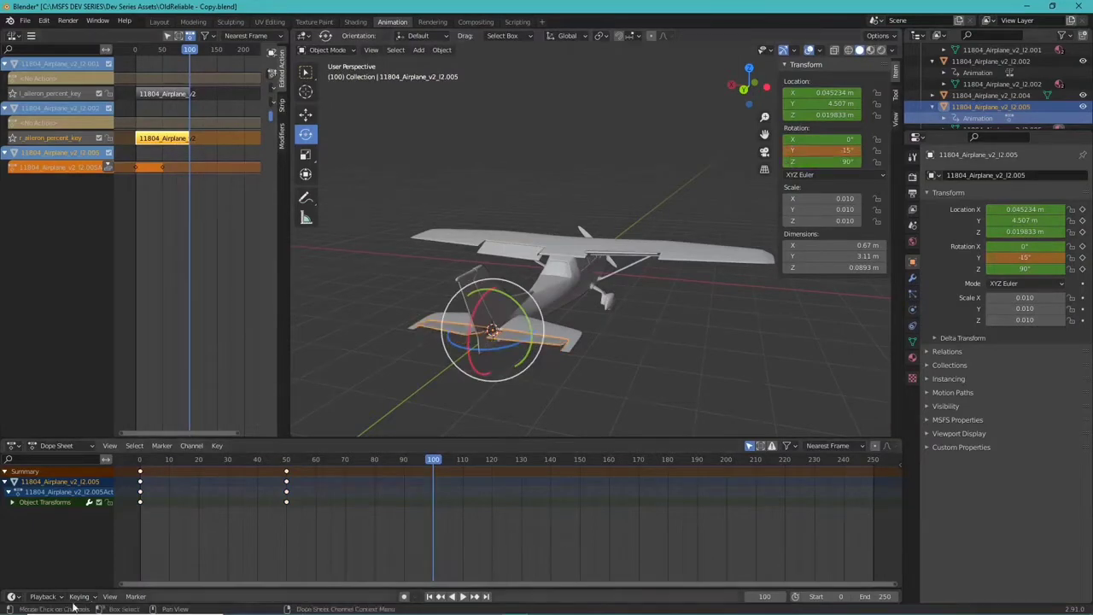
pyautogui.click(78, 596)
pyautogui.click(120, 551)
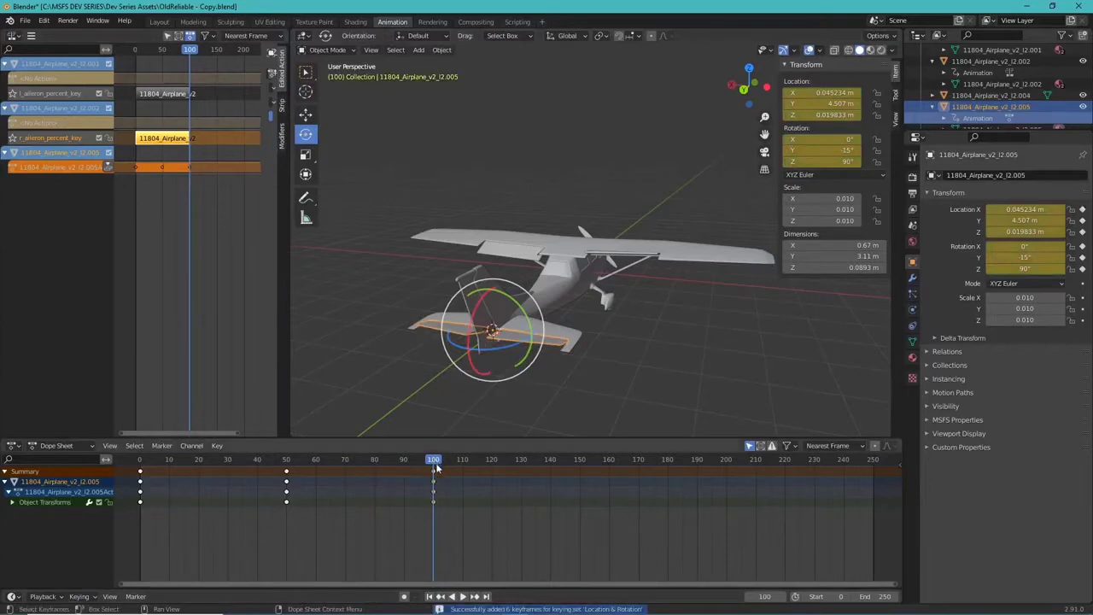
# Play back the tail animation and push its action down into an NLA track
pyautogui.press('space')
pyautogui.moveTo(162, 511)
pyautogui.mouseDown()
pyautogui.moveTo(295, 517)
pyautogui.moveTo(174, 518)
pyautogui.mouseUp()
pyautogui.press('Escape')
pyautogui.click(109, 166)
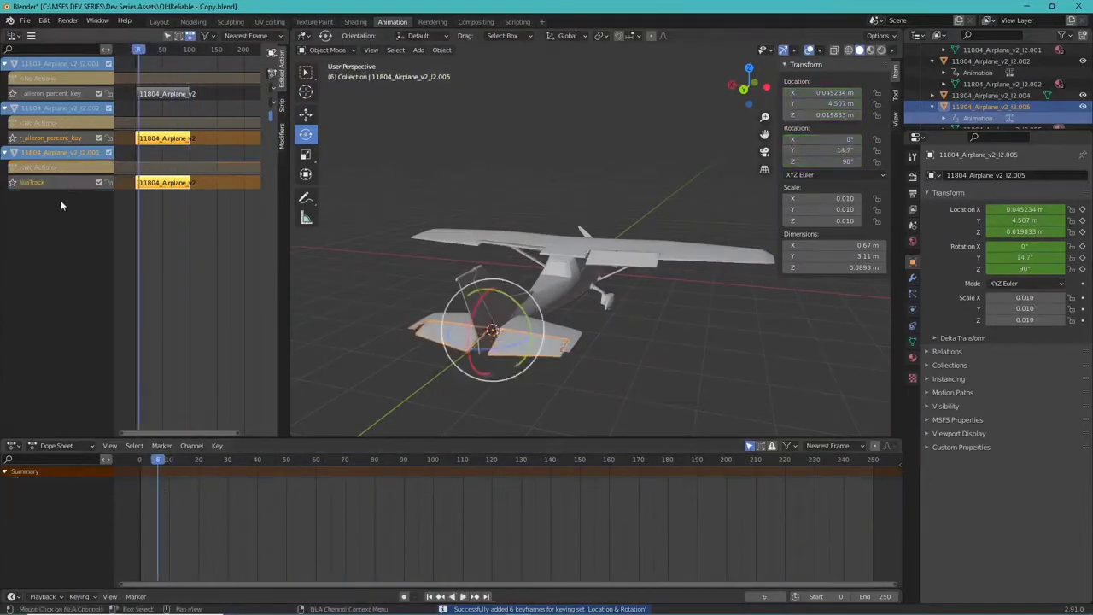
# Open DA62.xml from the model folder in Notepad++
pyautogui.moveTo(410, 608)
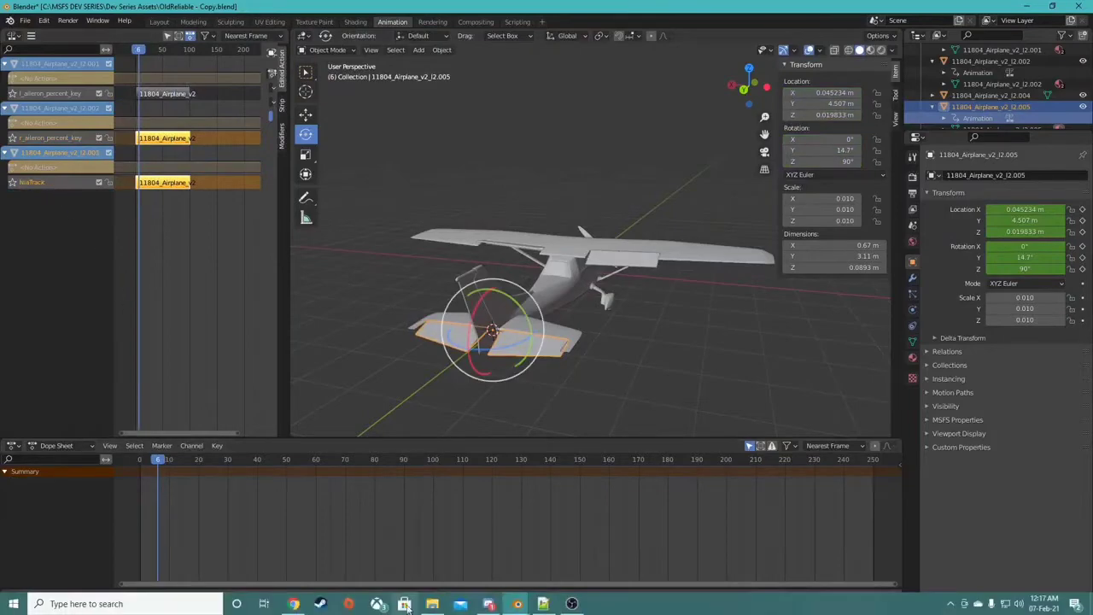
pyautogui.click(545, 605)
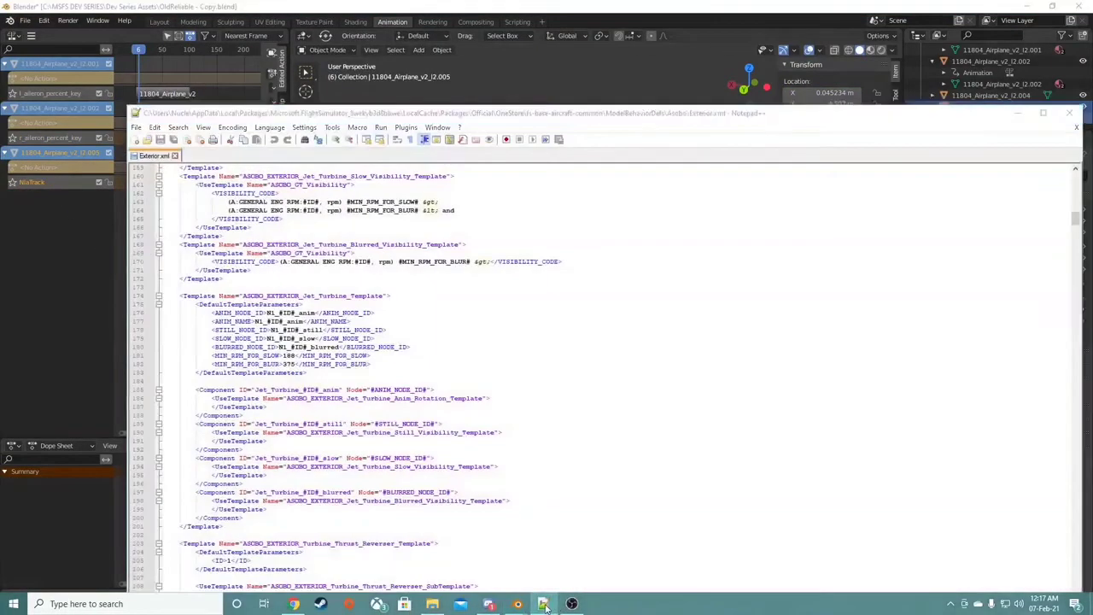
pyautogui.click(545, 606)
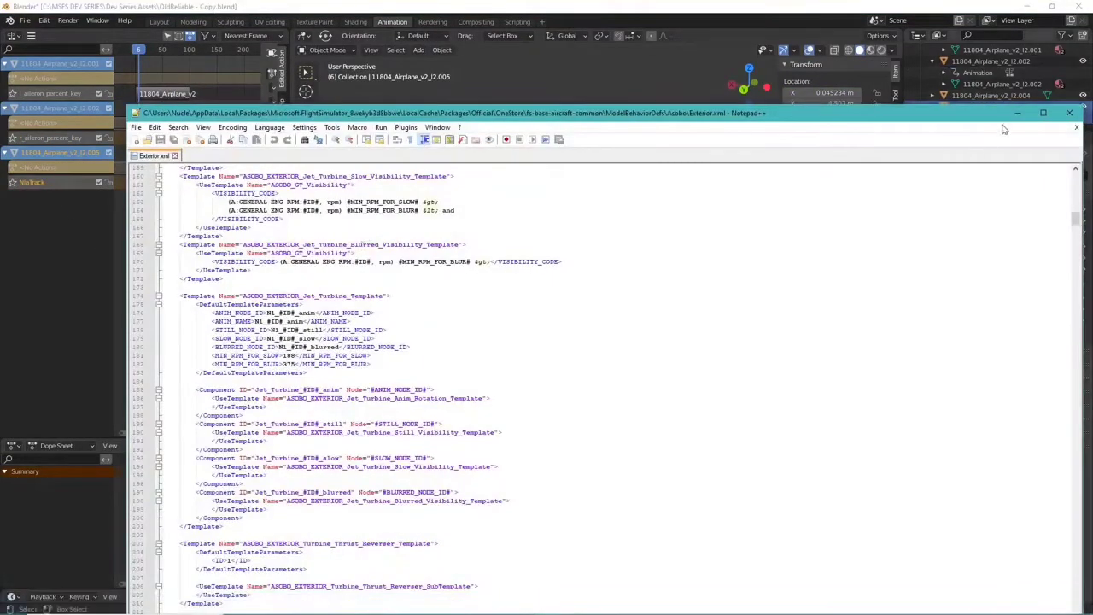
pyautogui.click(1008, 111)
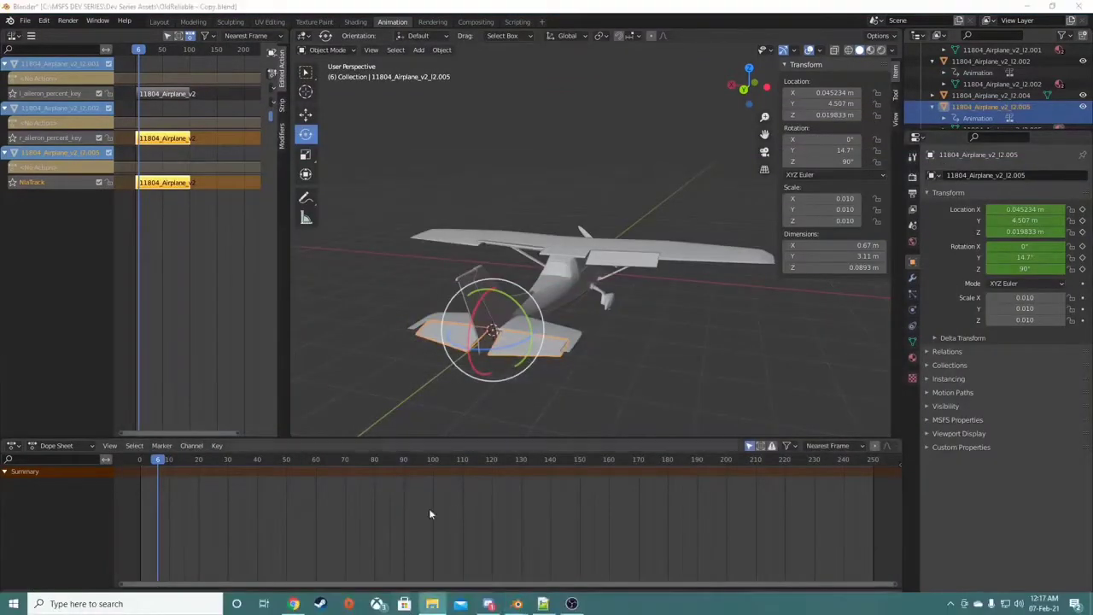
pyautogui.click(432, 612)
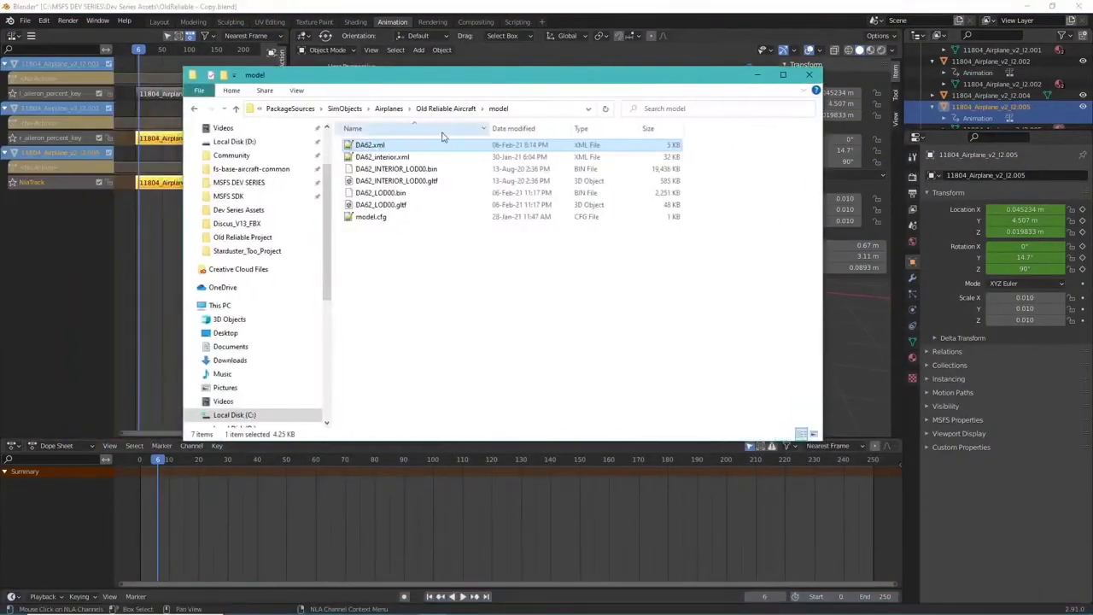
pyautogui.doubleClick(376, 145)
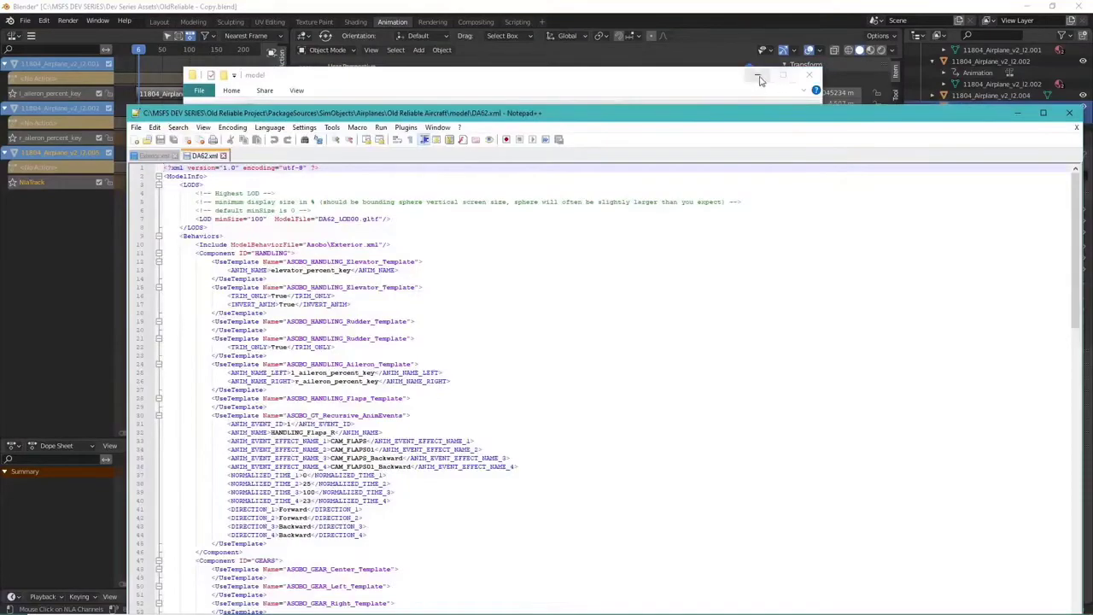
# Select elevator_percent_key on line 13 of DA62.xml, then switch to the Exterior.xml tab
pyautogui.moveTo(795, 114); pyautogui.dragTo(702, 50)
pyautogui.scroll(-14, 475, 359)
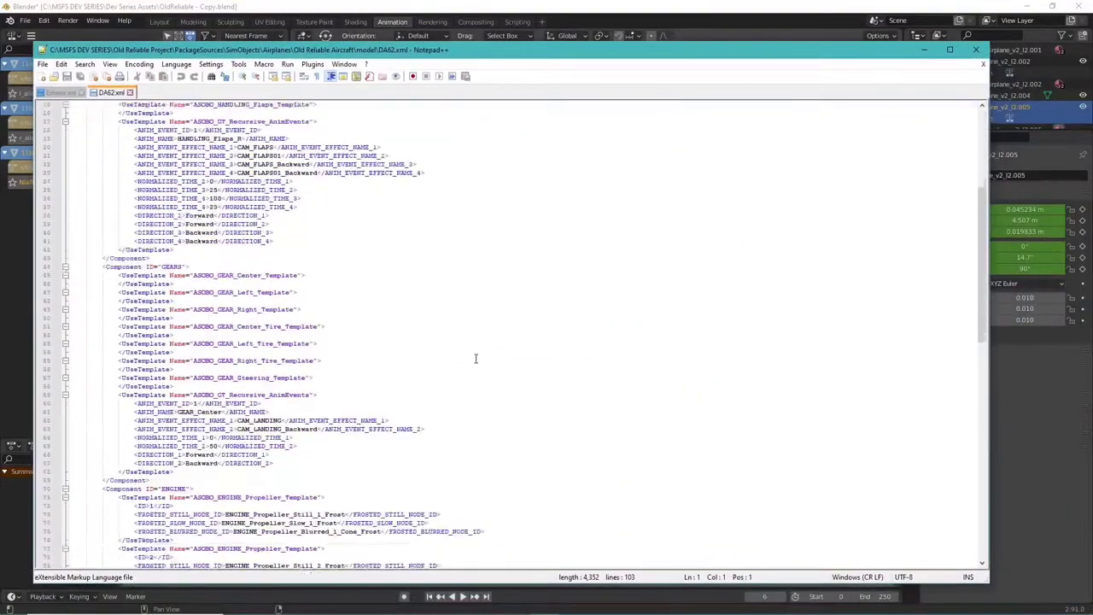
pyautogui.scroll(13, 469, 351)
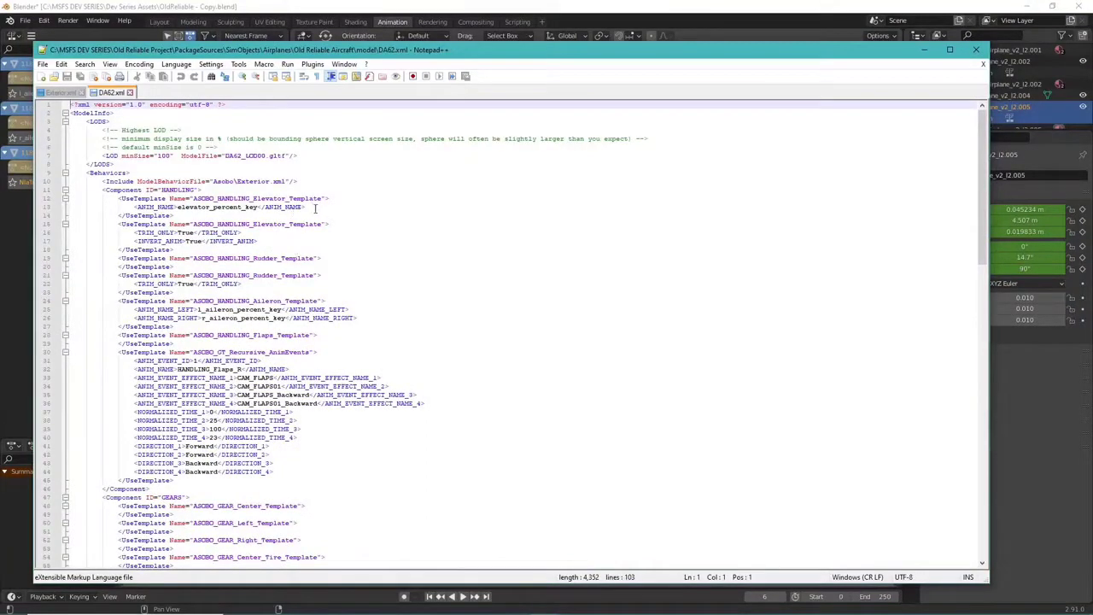
pyautogui.moveTo(177, 209); pyautogui.dragTo(258, 208)
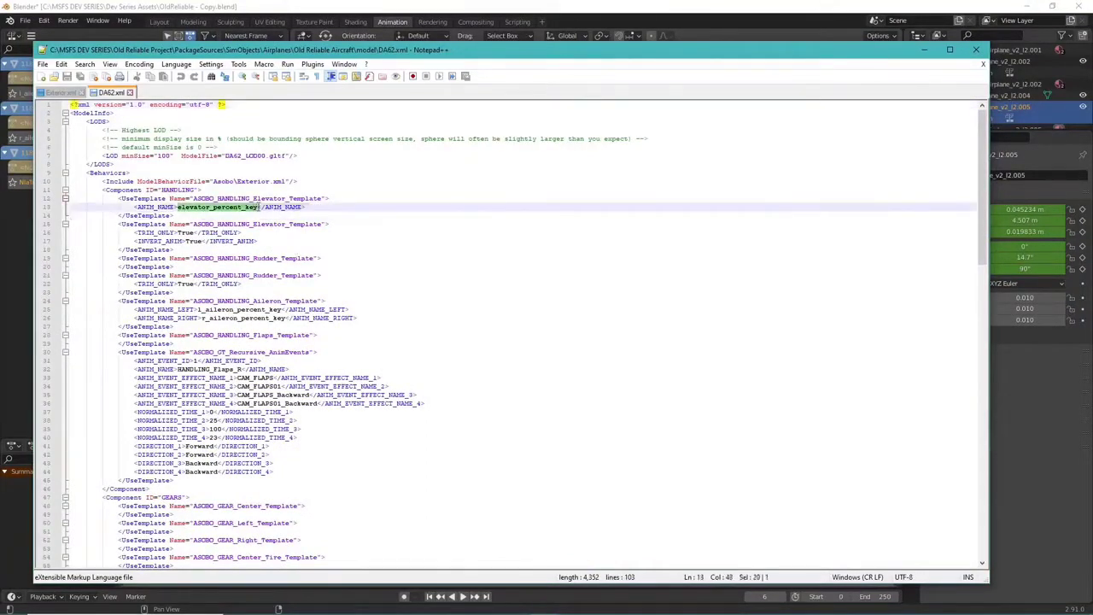
pyautogui.click(49, 93)
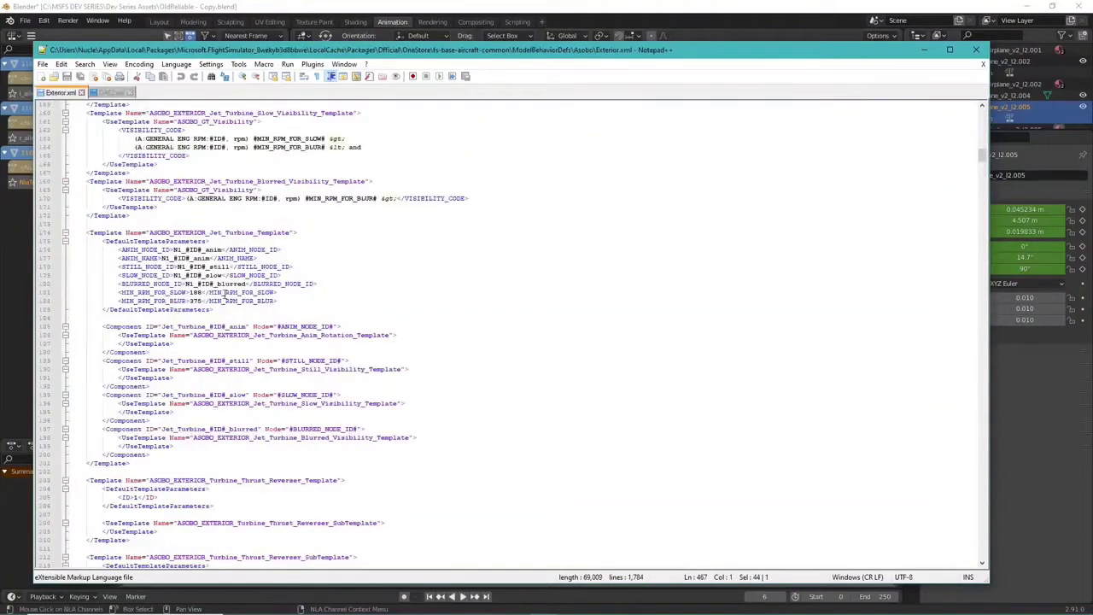
# Search Exterior.xml for 'Elevator' and select the elevator_percent_key parameter line
pyautogui.click(321, 250)
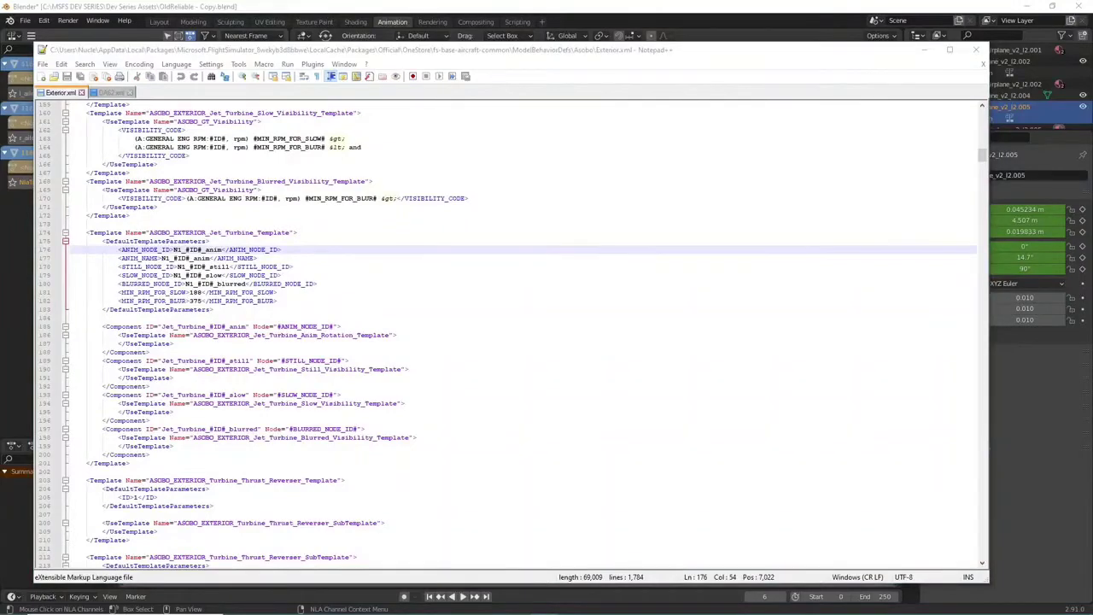
pyautogui.press('Return')
pyautogui.scroll(-4, 256, 533)
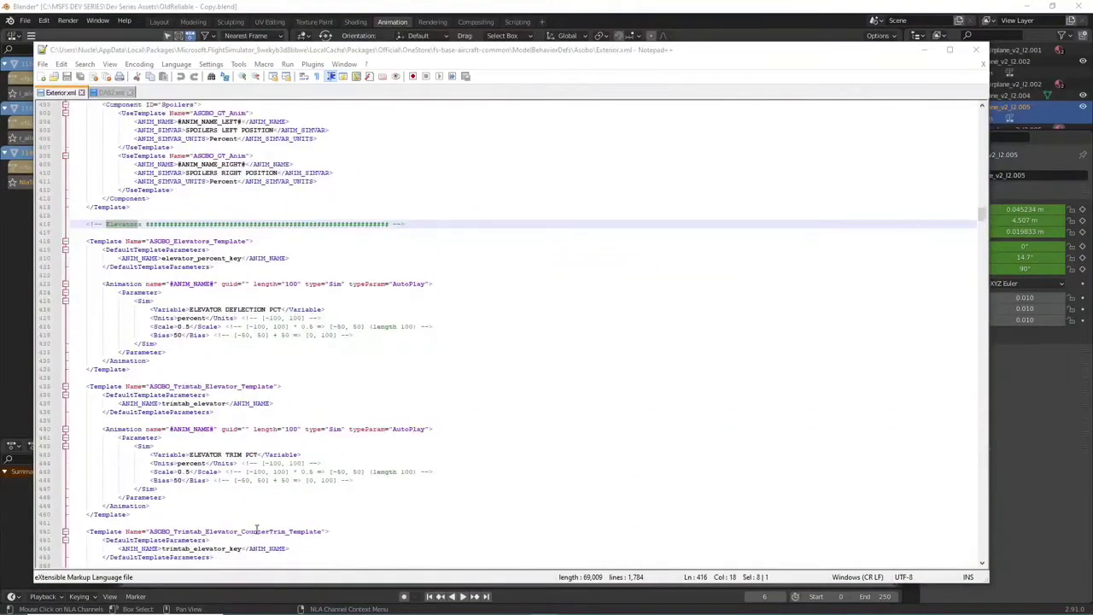
pyautogui.moveTo(124, 257); pyautogui.dragTo(74, 258)
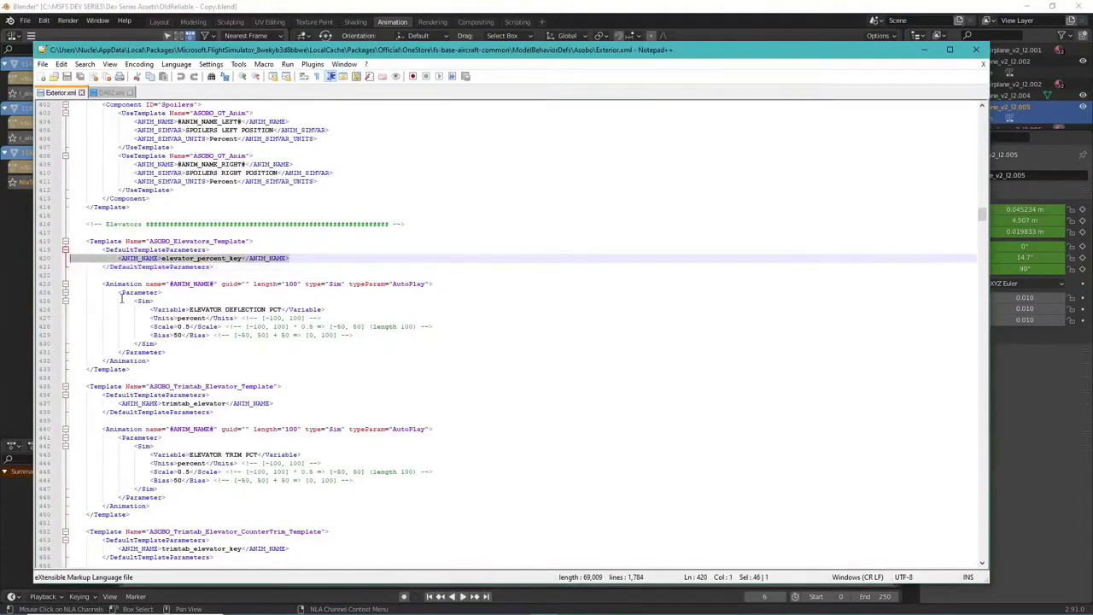
# In DA62.xml, check lines 12–13, briefly unindenting and re-indenting line 13
pyautogui.click(109, 93)
pyautogui.click(223, 198)
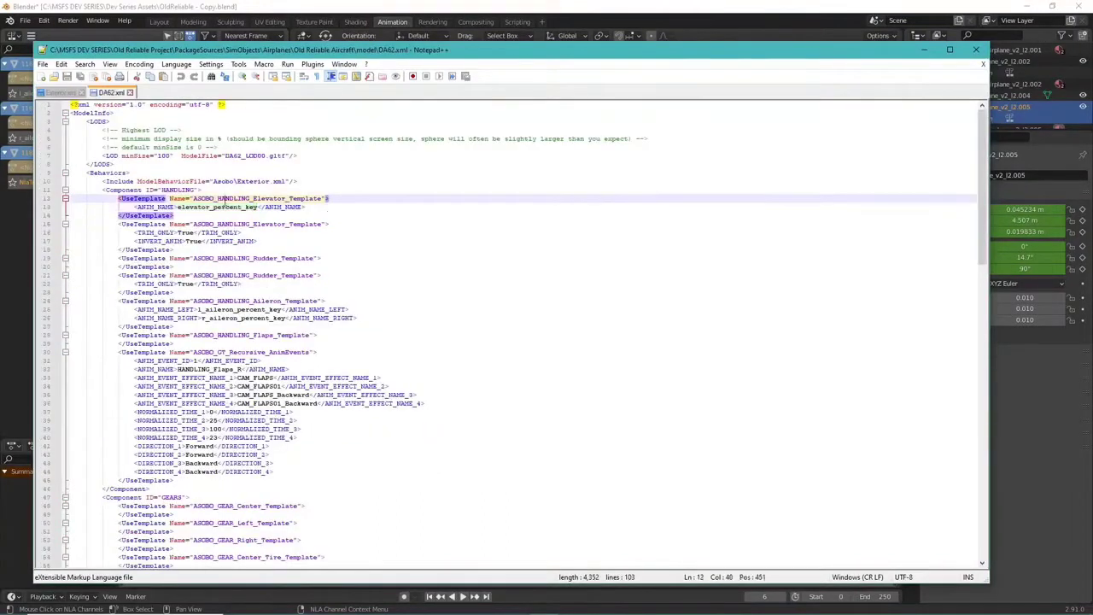
pyautogui.click(325, 207)
pyautogui.hotkey('shift', 'Tab')
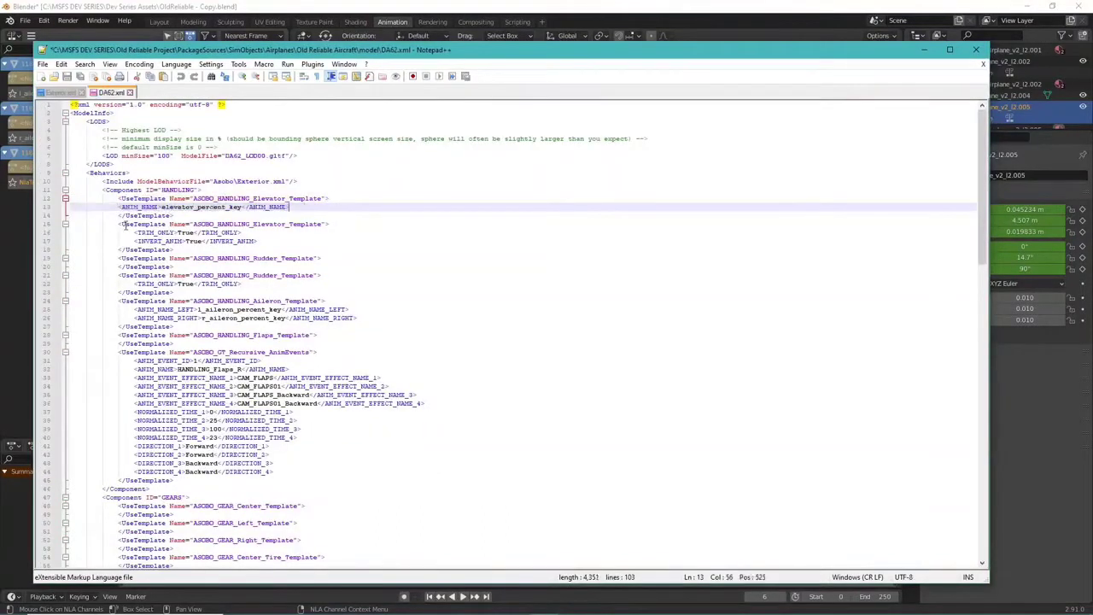
pyautogui.press('Tab')
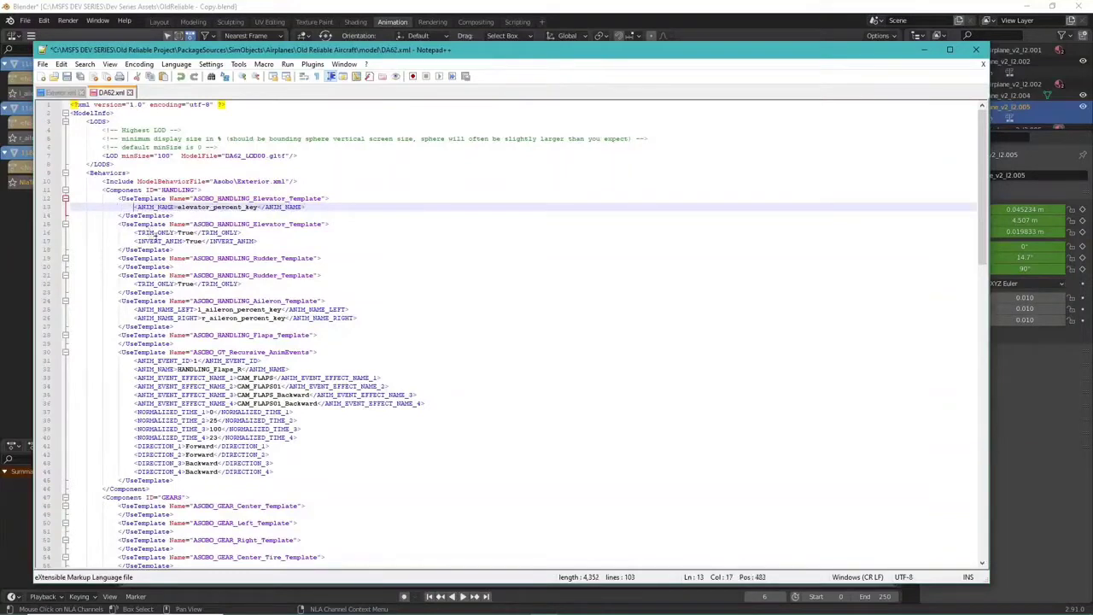
# Select the Animation length="100" attributes on Exterior.xml line 423, then return to Blender
pyautogui.click(59, 93)
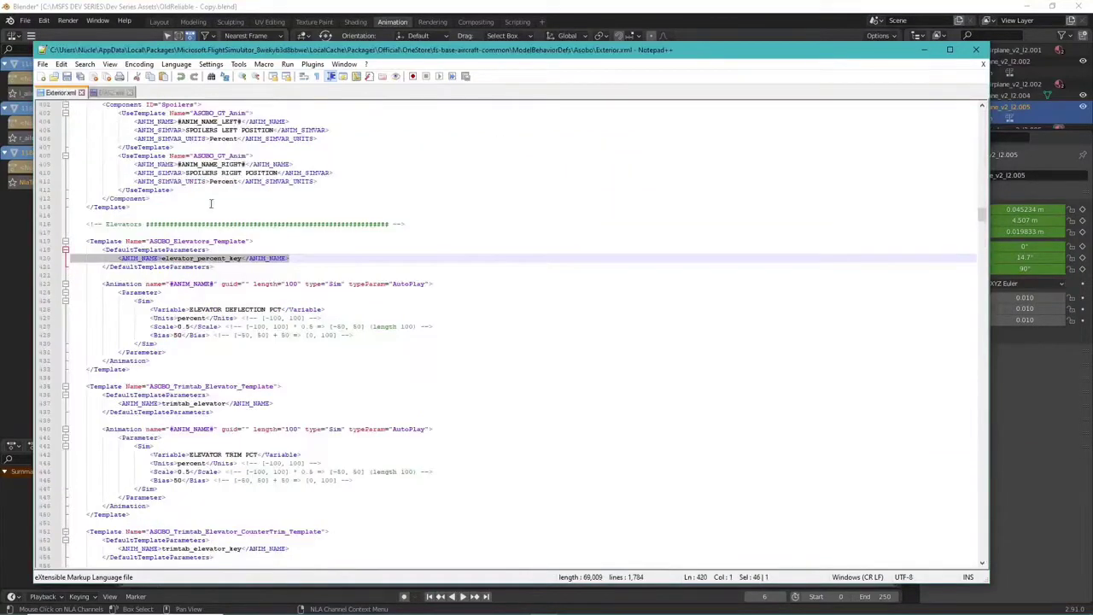
pyautogui.moveTo(236, 284); pyautogui.dragTo(292, 284)
pyautogui.click(333, 284)
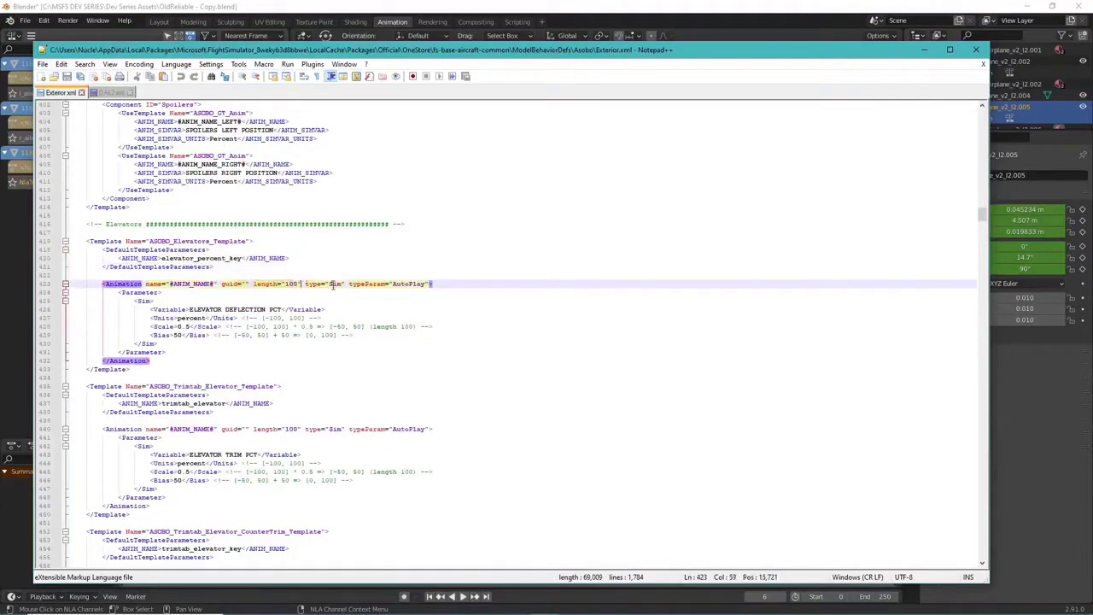
pyautogui.moveTo(477, 284); pyautogui.dragTo(301, 284)
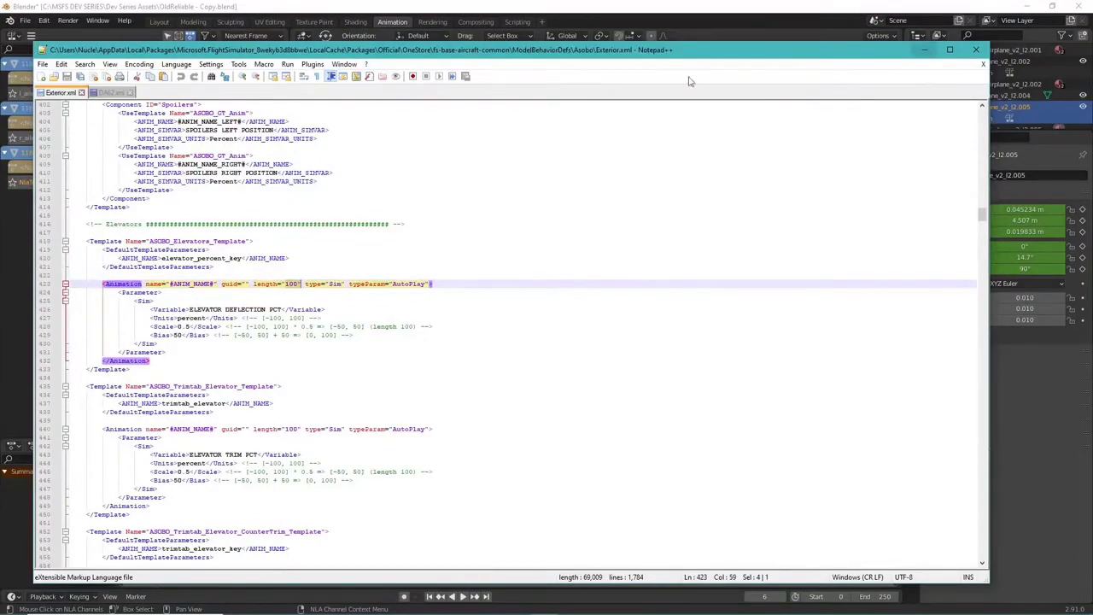
pyautogui.click(112, 92)
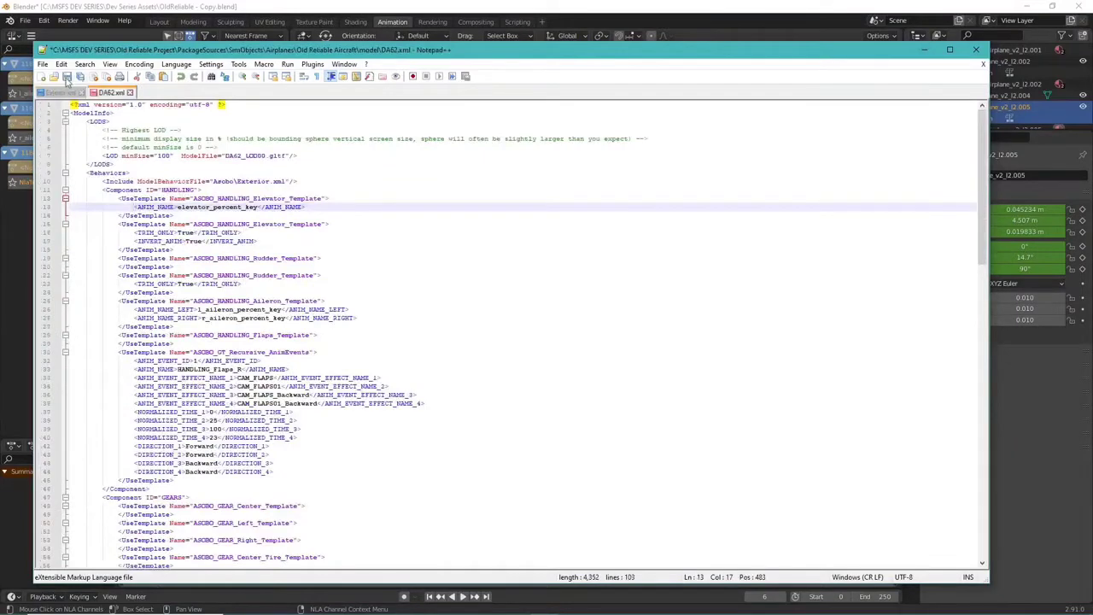
pyautogui.click(924, 49)
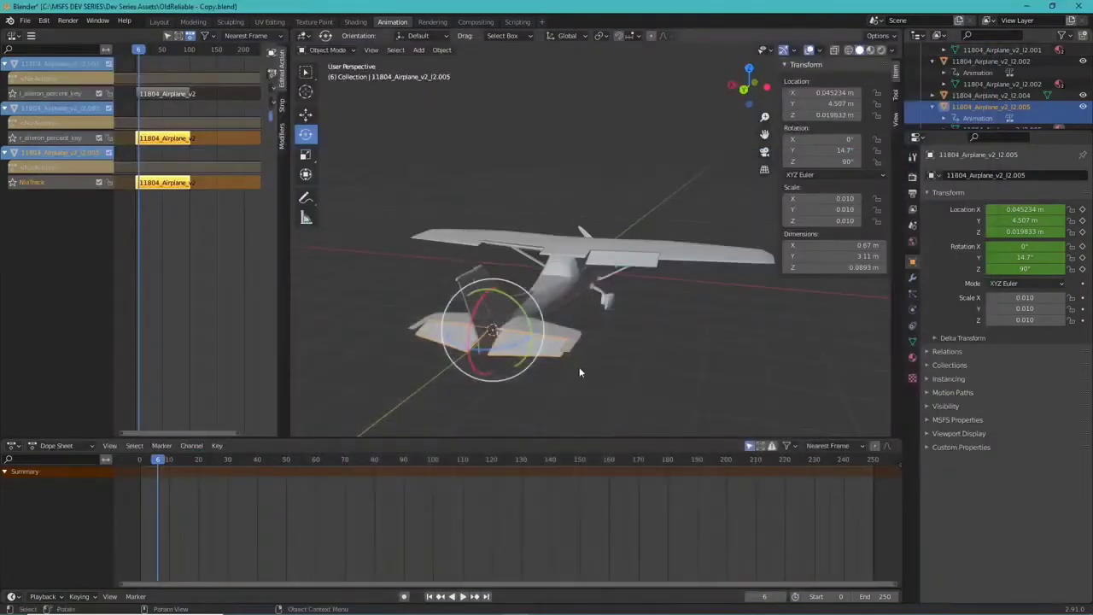
# Select the rudder, test-swing it about its vertical axis, and cancel to restore it
pyautogui.click(579, 366)
pyautogui.moveTo(645, 330); pyautogui.dragTo(615, 329, button='middle')
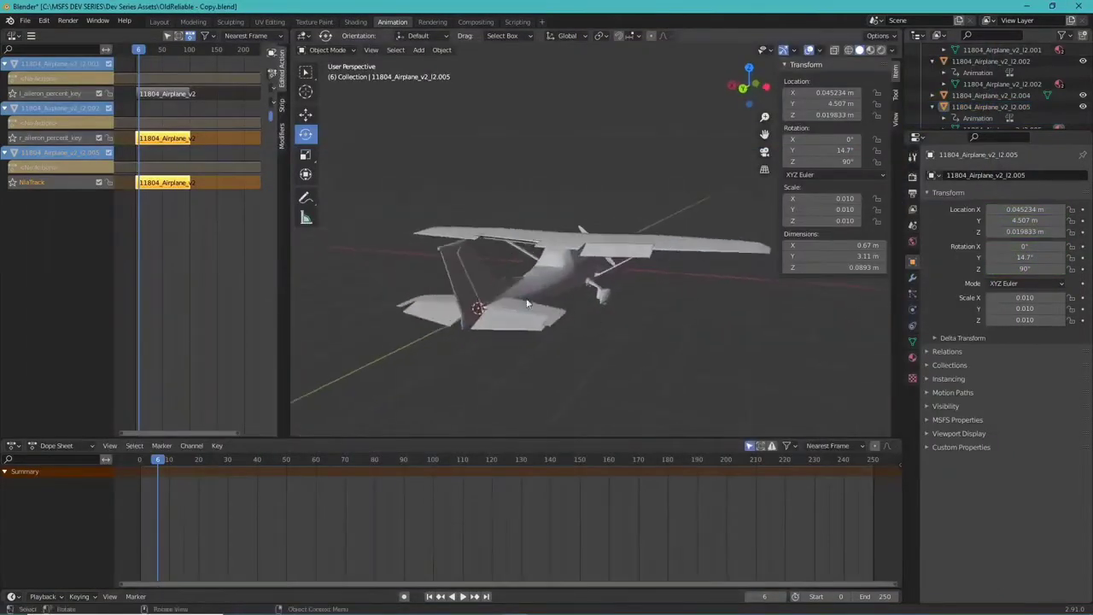
pyautogui.click(450, 273)
pyautogui.scroll(2, 460, 329)
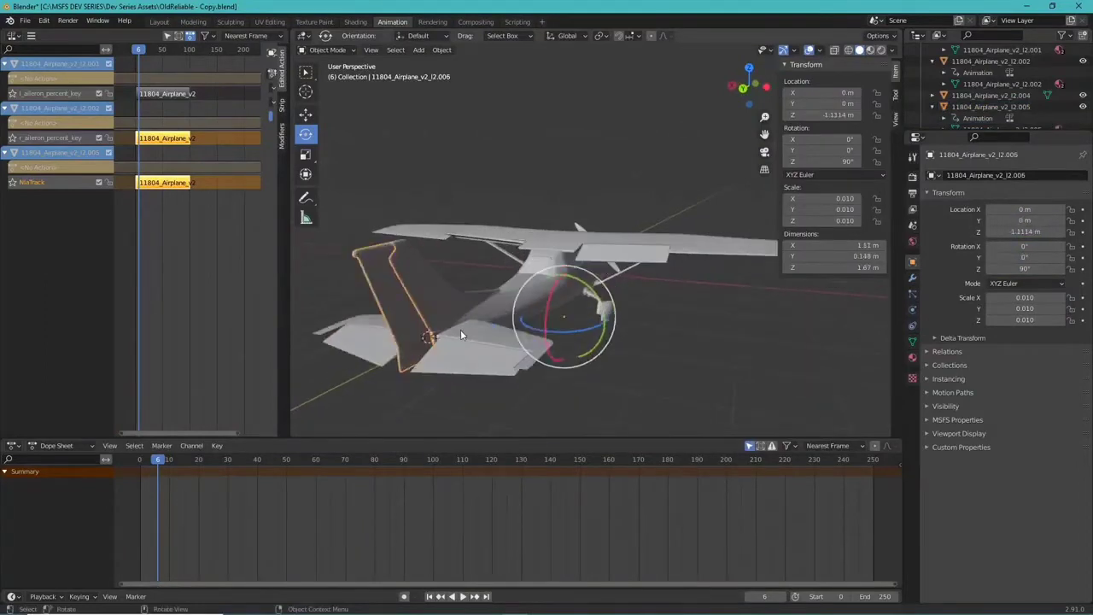
pyautogui.scroll(-2, 485, 317)
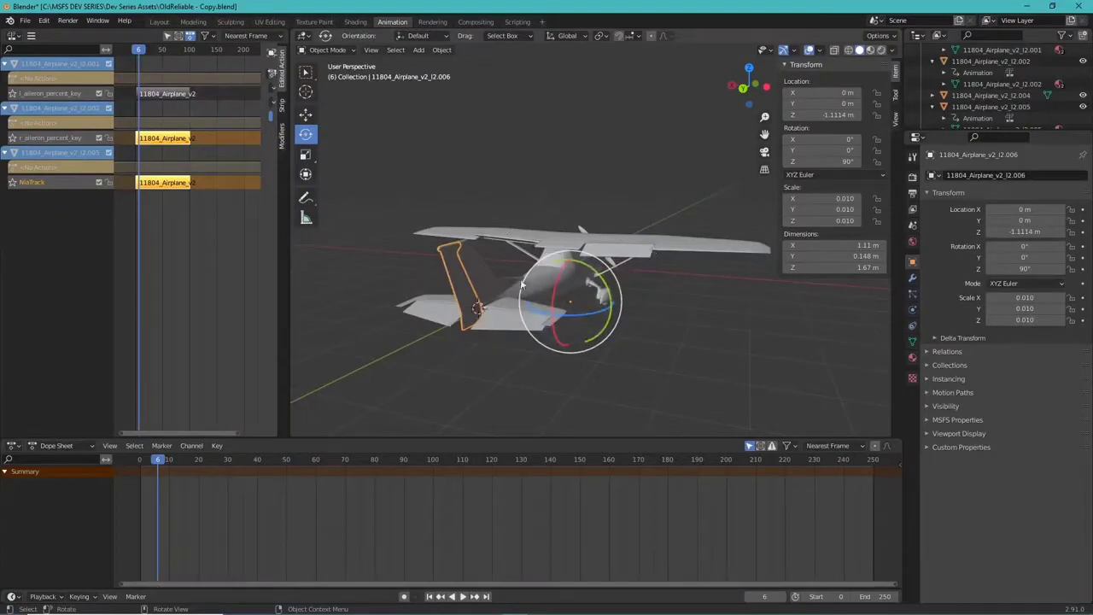
pyautogui.moveTo(576, 315)
pyautogui.mouseDown()
pyautogui.moveTo(586, 321)
pyautogui.moveTo(562, 328)
pyautogui.moveTo(610, 330)
pyautogui.moveTo(586, 334)
pyautogui.mouseUp()
pyautogui.press('Escape')
# Reselect the rudder and isolate it in Local View
pyautogui.click(673, 316)
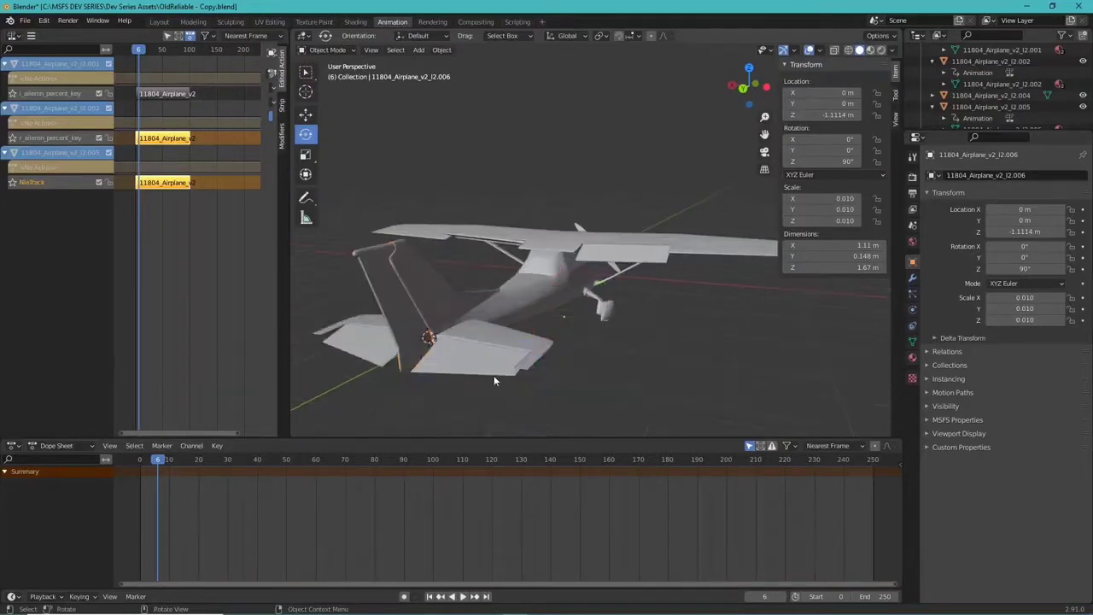
pyautogui.scroll(2, 494, 381)
pyautogui.click(396, 311)
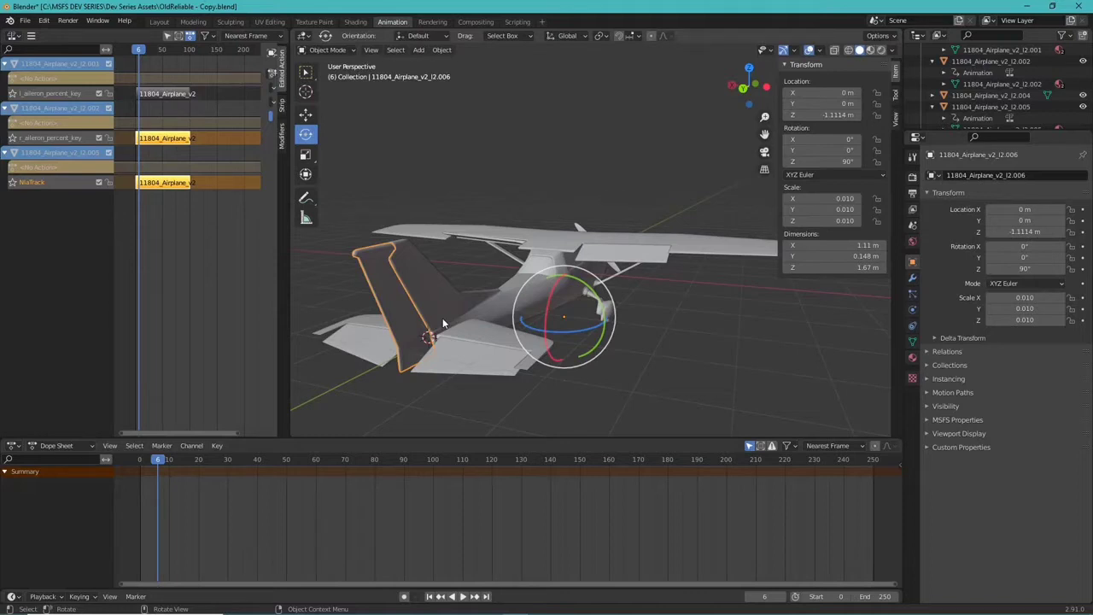
pyautogui.press('KP_Divide')
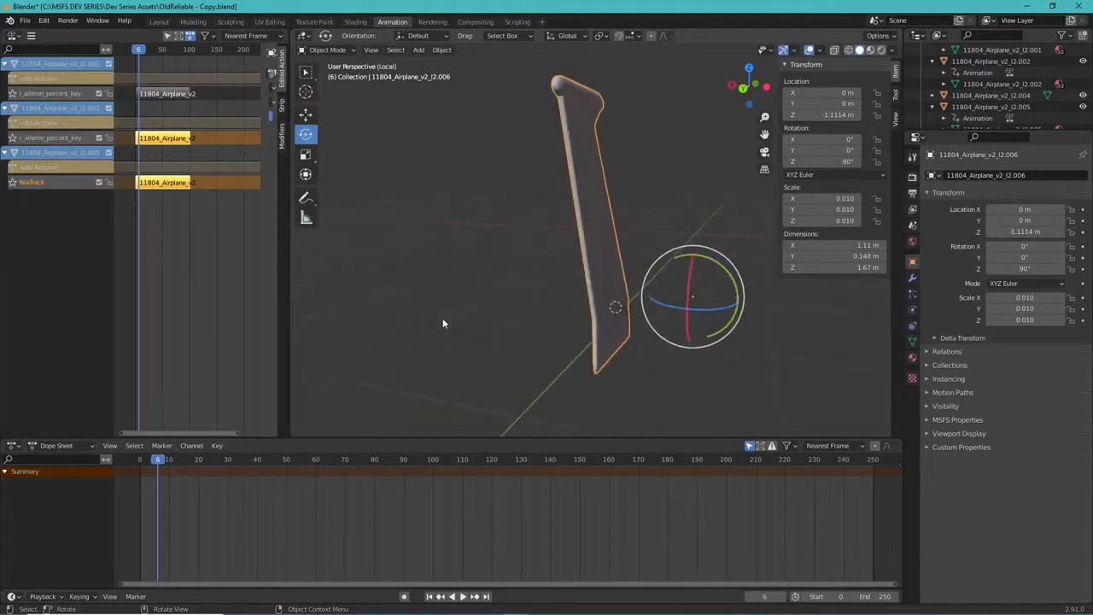
# Exit Local View, briefly isolate the horizontal stabilizer, then restore the full airplane
pyautogui.press('KP_Divide')
pyautogui.press('KP_Divide')
pyautogui.press('KP_Divide')
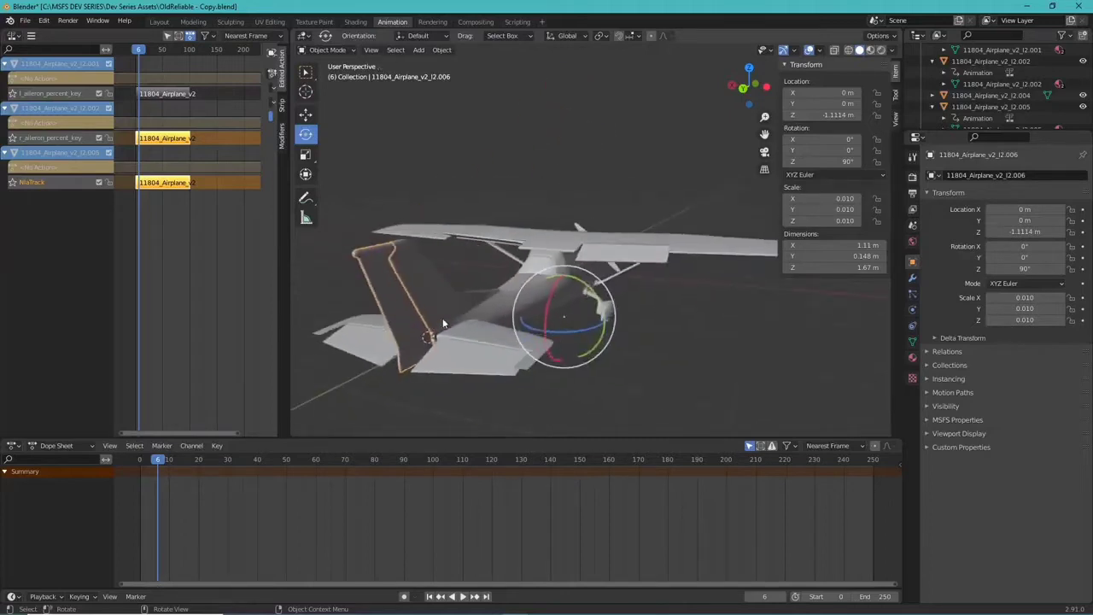
pyautogui.press('KP_Divide')
pyautogui.press('KP_Divide')
pyautogui.click(446, 351)
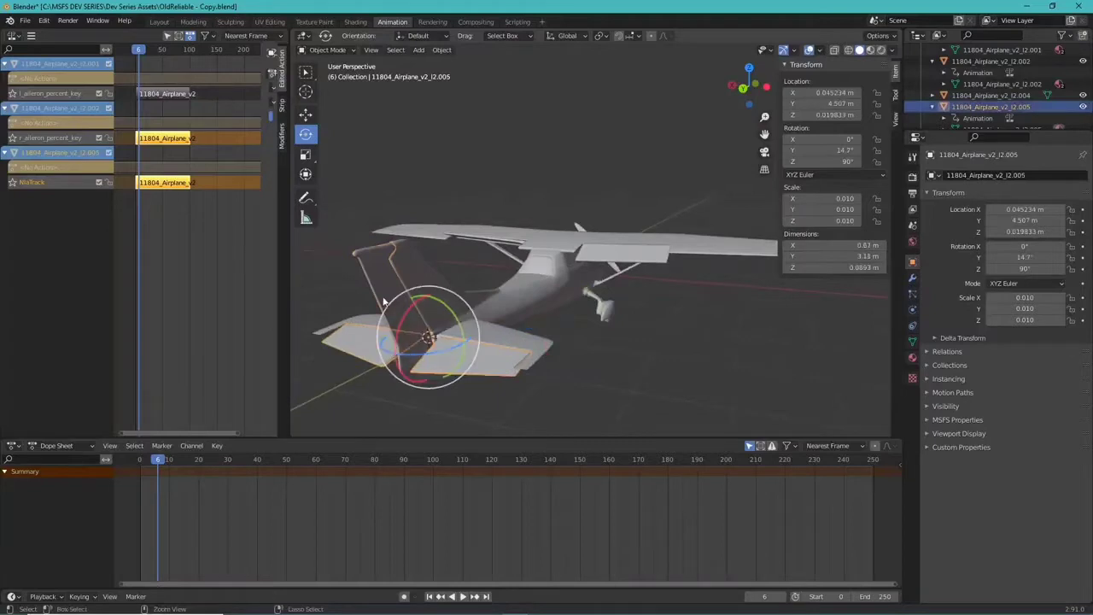
pyautogui.press('KP_Divide')
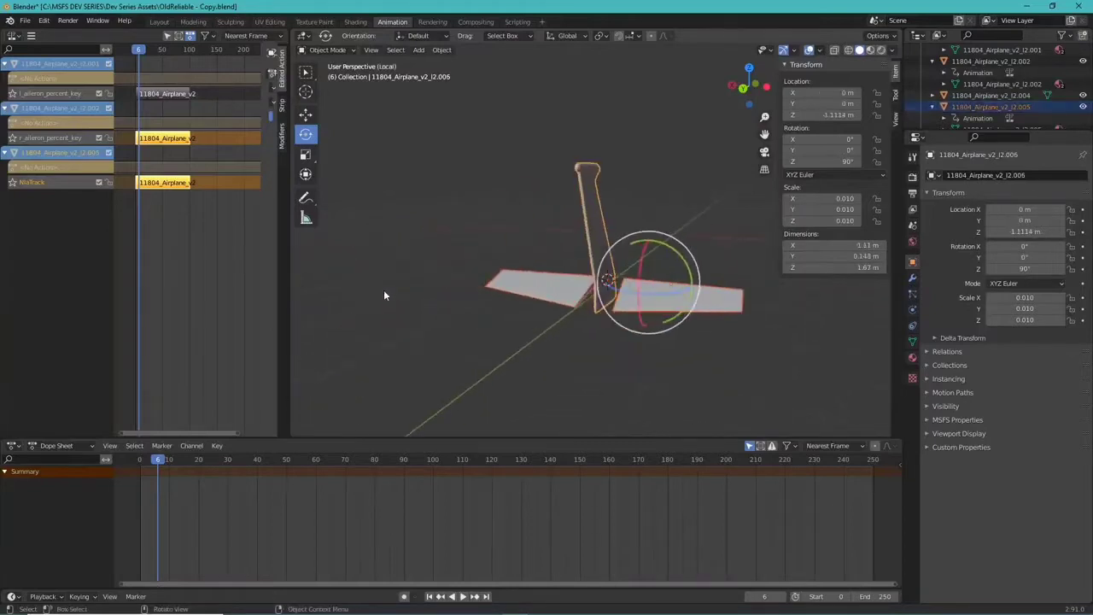
pyautogui.press('KP_Divide')
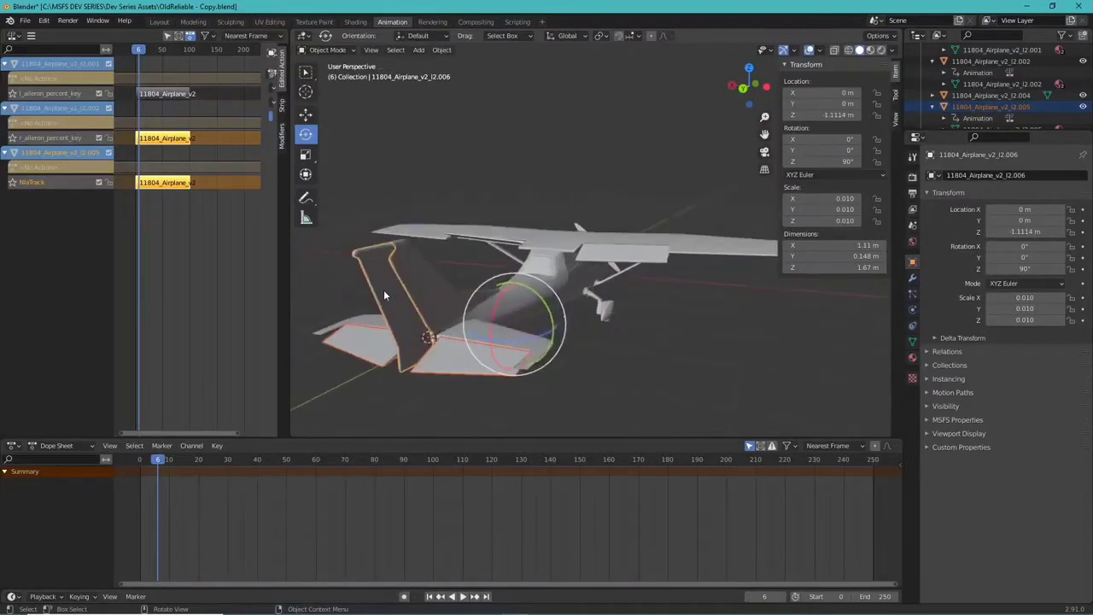
pyautogui.click(631, 363)
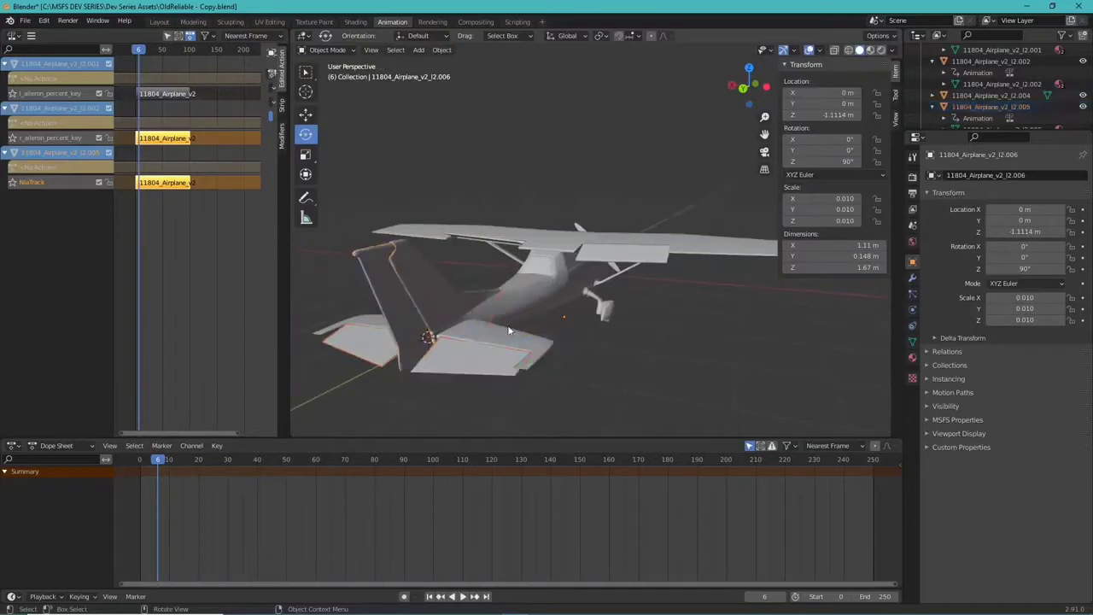
# Select and isolate the rudder, then view it in Front Orthographic
pyautogui.scroll(2, 507, 332)
pyautogui.scroll(3, 535, 333)
pyautogui.scroll(-6, 538, 332)
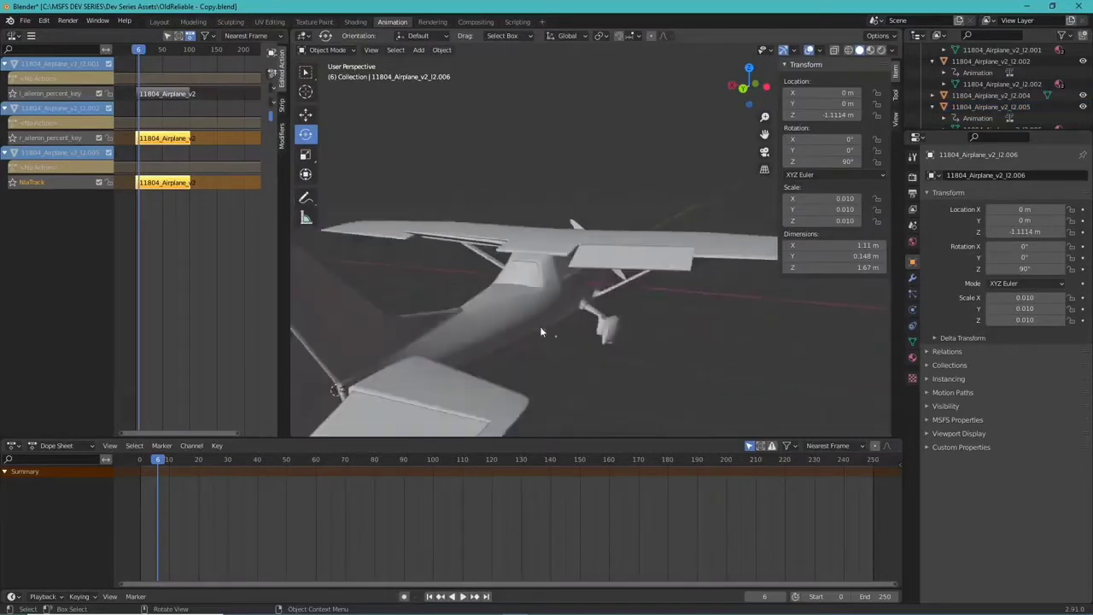
pyautogui.scroll(3, 541, 332)
pyautogui.moveTo(538, 333); pyautogui.dragTo(561, 320, button='middle')
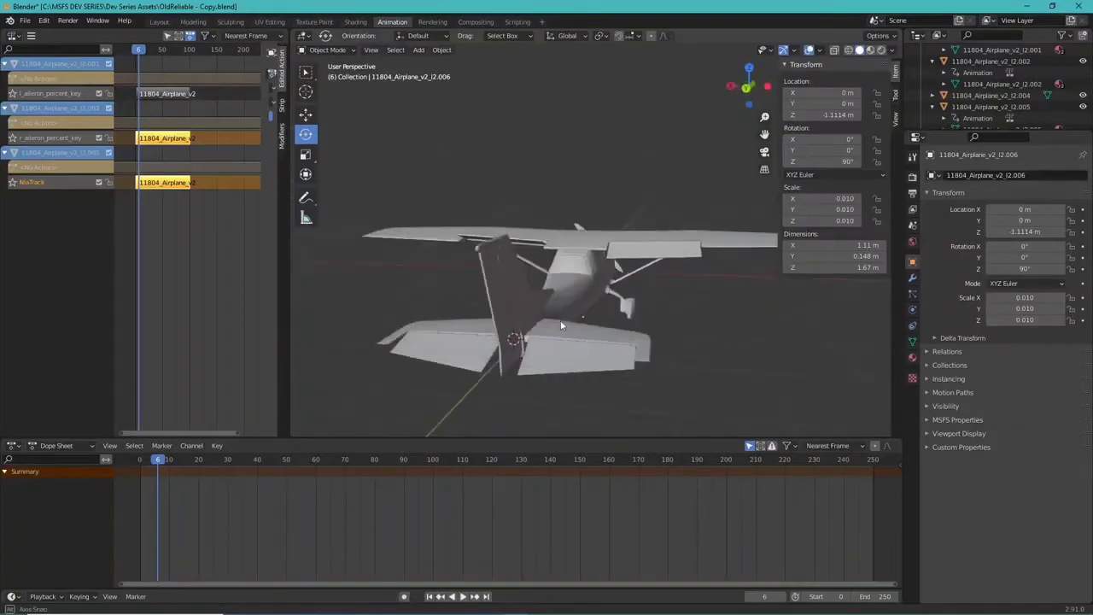
pyautogui.click(495, 283)
pyautogui.press('KP_Divide')
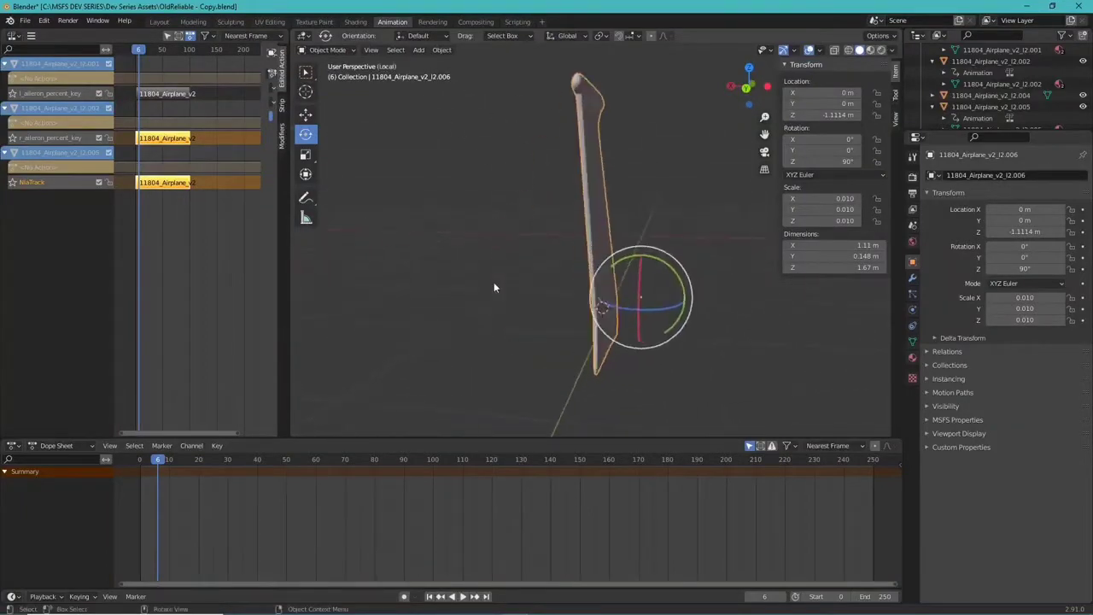
pyautogui.moveTo(665, 220); pyautogui.dragTo(431, 247, button='middle')
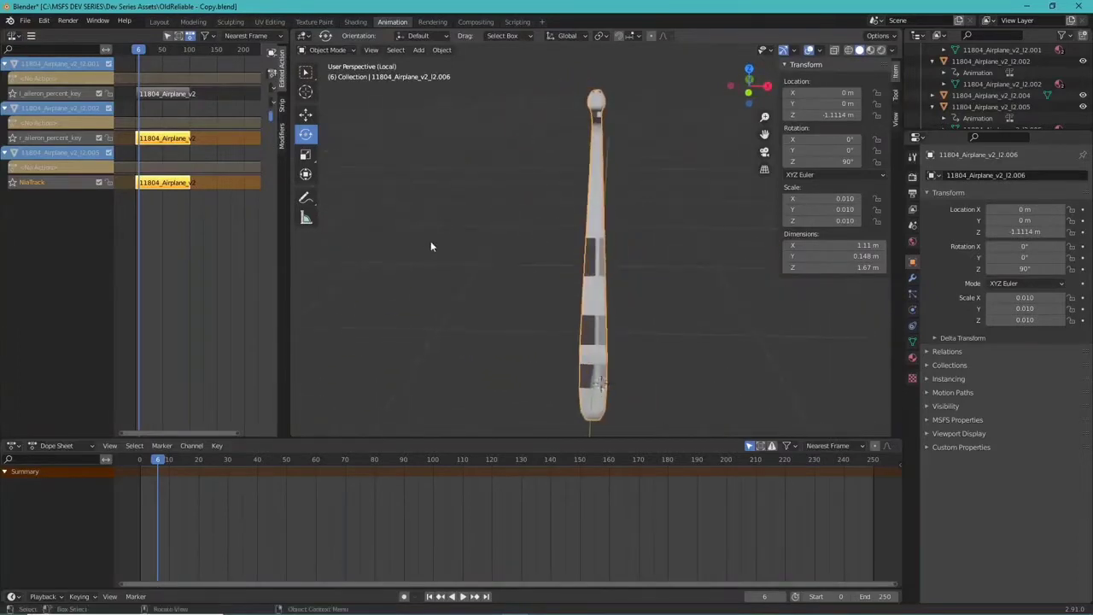
pyautogui.click(748, 93)
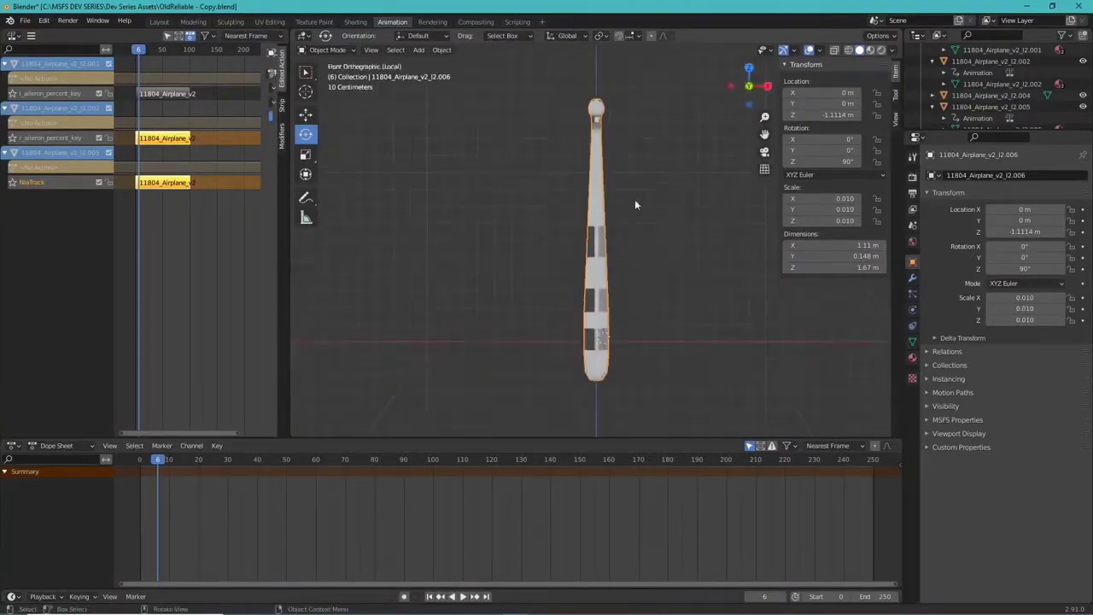
# Enter Edit Mode with edge select and box-select the faces along the rudder's hinge line
pyautogui.click(345, 51)
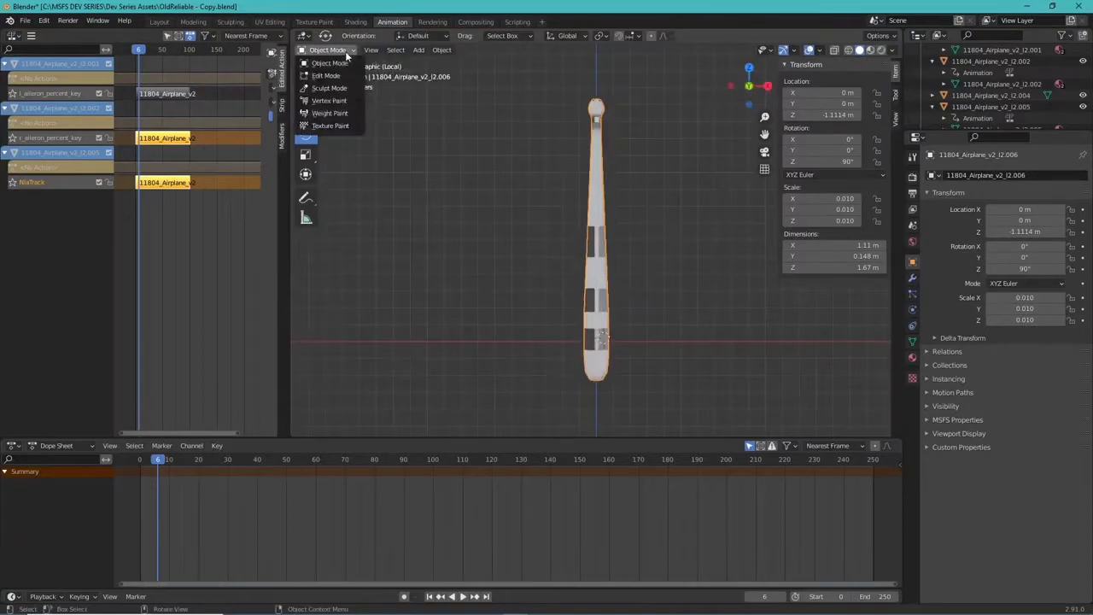
pyautogui.click(342, 75)
pyautogui.scroll(4, 698, 322)
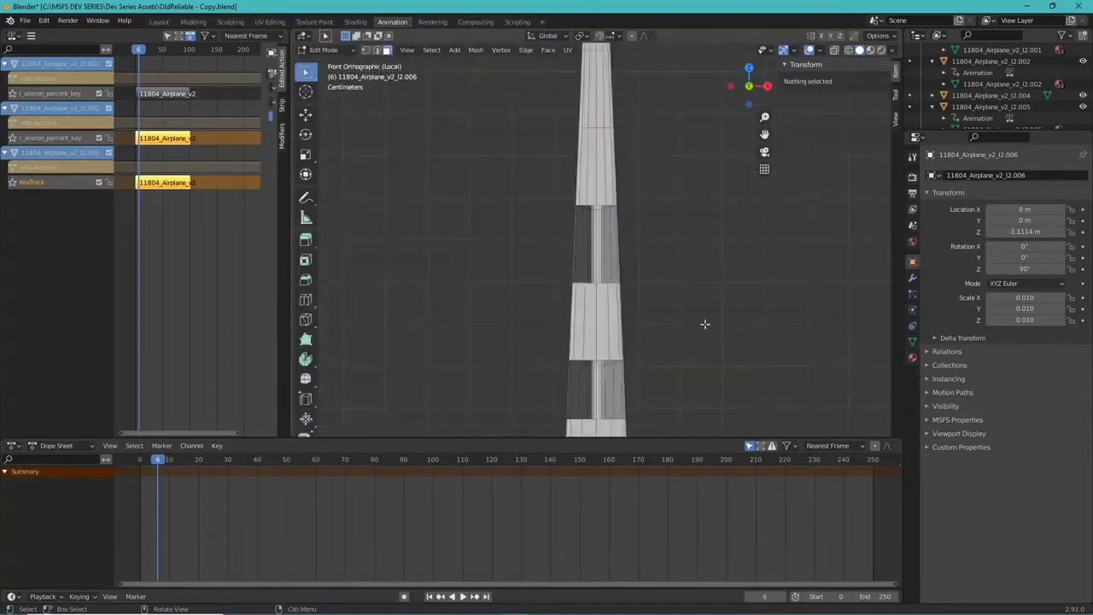
pyautogui.click(377, 50)
pyautogui.scroll(-3, 665, 174)
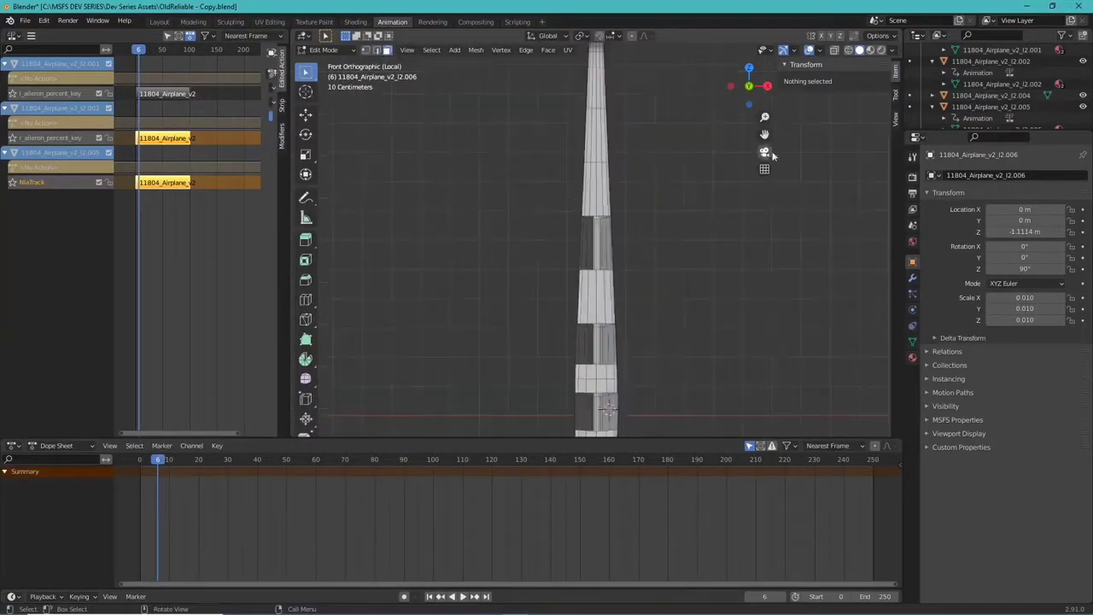
pyautogui.moveTo(765, 134); pyautogui.dragTo(764, 171)
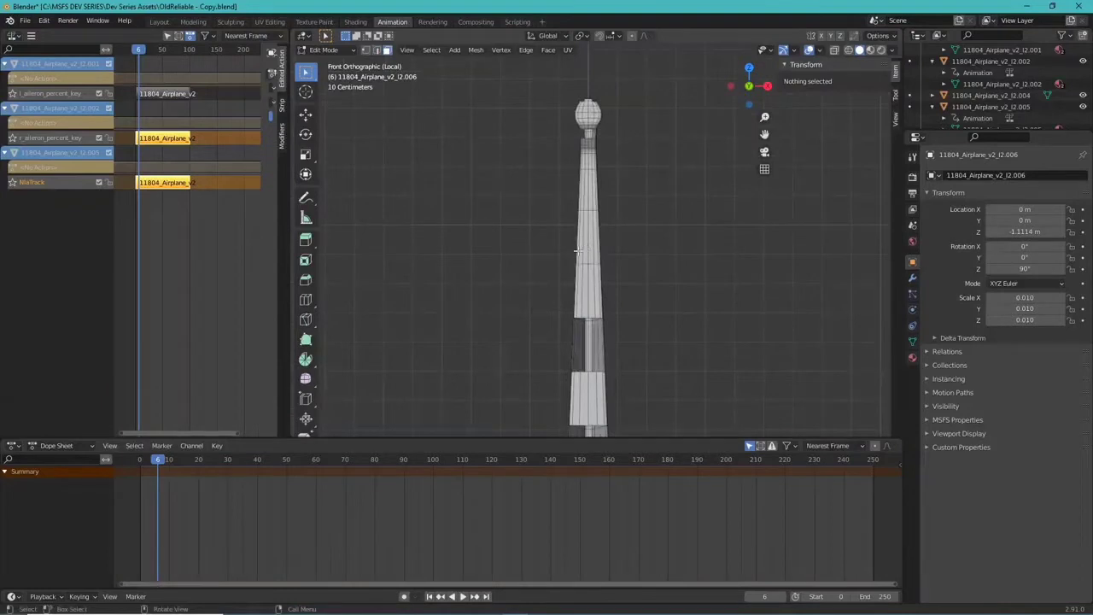
pyautogui.press('b')
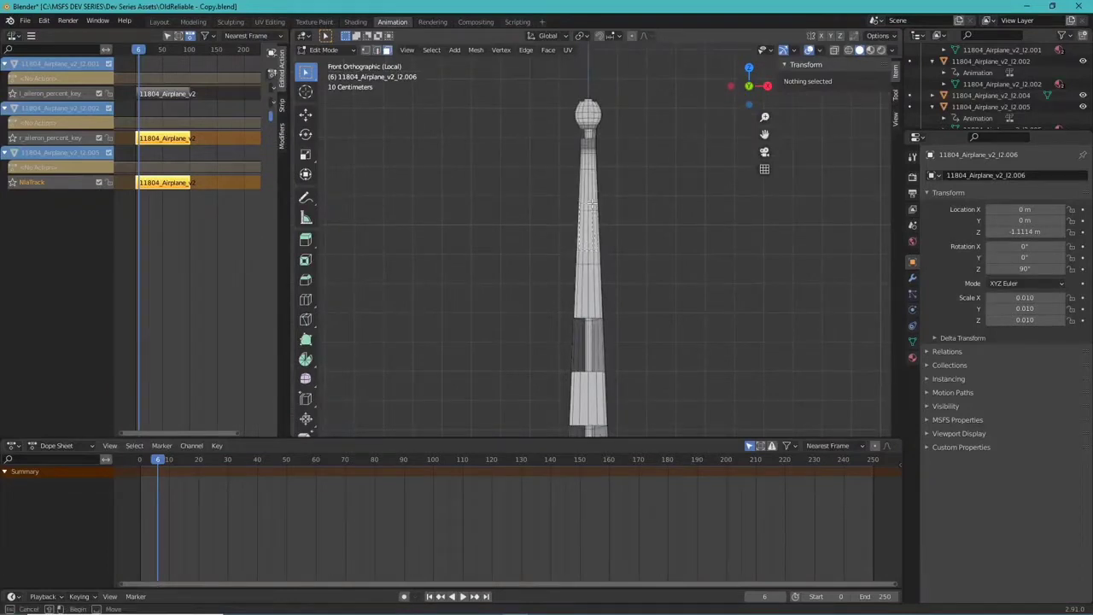
pyautogui.moveTo(591, 205); pyautogui.dragTo(606, 229)
pyautogui.hotkey('alt', 'a')
pyautogui.press('b')
pyautogui.moveTo(606, 230); pyautogui.dragTo(687, 248, button='middle')
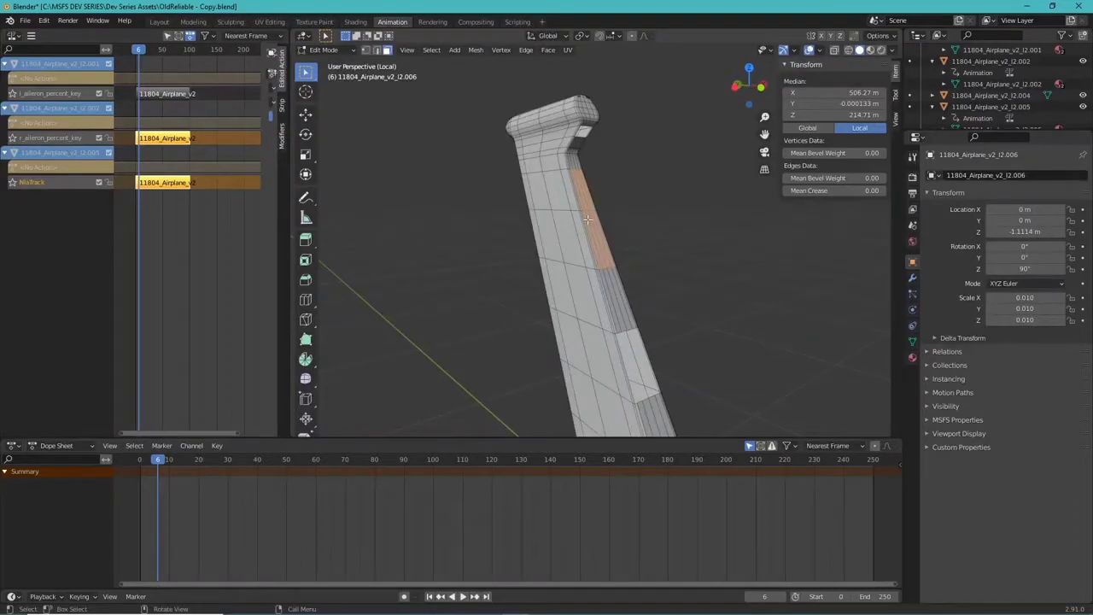
# Snap the 3D cursor to the selected hinge faces and orbit to check its position
pyautogui.hotkey('shift', 's')
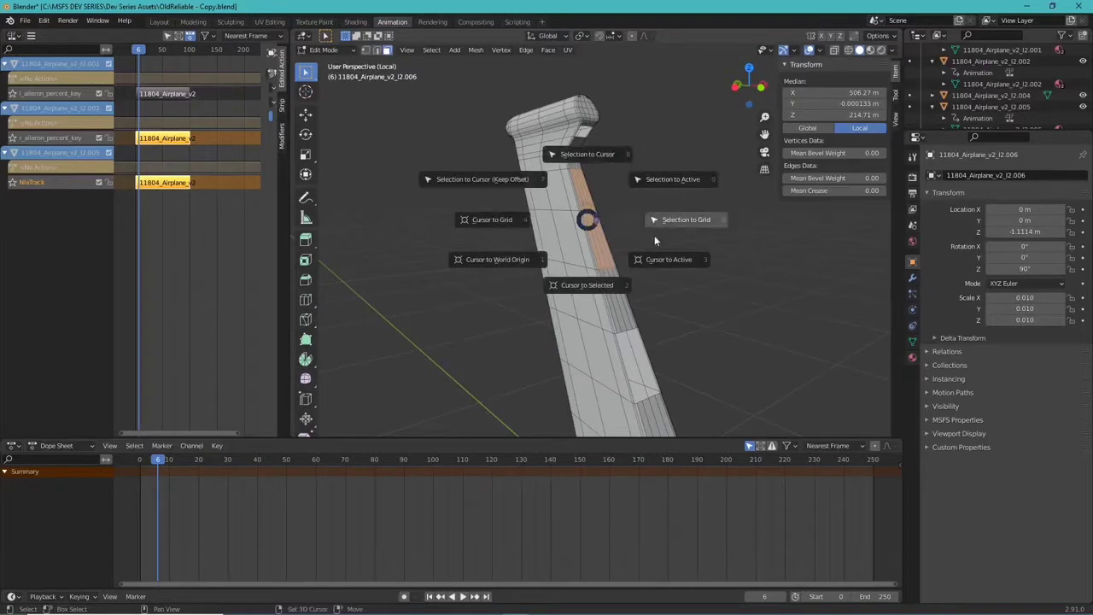
pyautogui.click(586, 287)
pyautogui.moveTo(614, 207); pyautogui.dragTo(481, 221, button='middle')
pyautogui.moveTo(593, 215); pyautogui.dragTo(677, 234, button='middle')
pyautogui.click(338, 49)
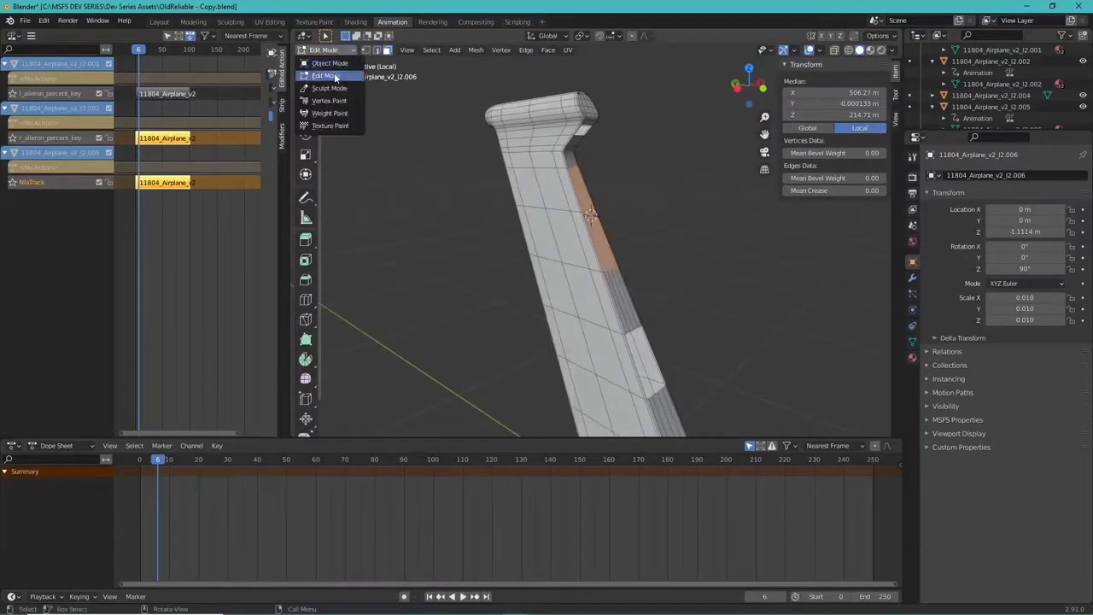
# In Object Mode, set the rudder's origin to the 3D cursor on the hinge line and test-swing it
pyautogui.click(327, 63)
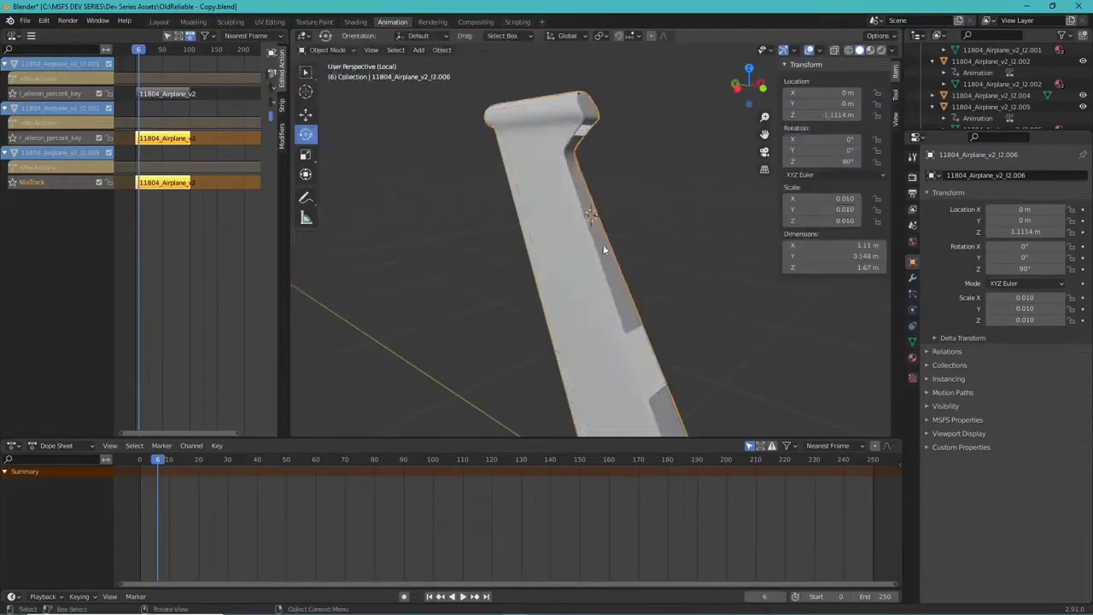
pyautogui.rightClick(581, 245)
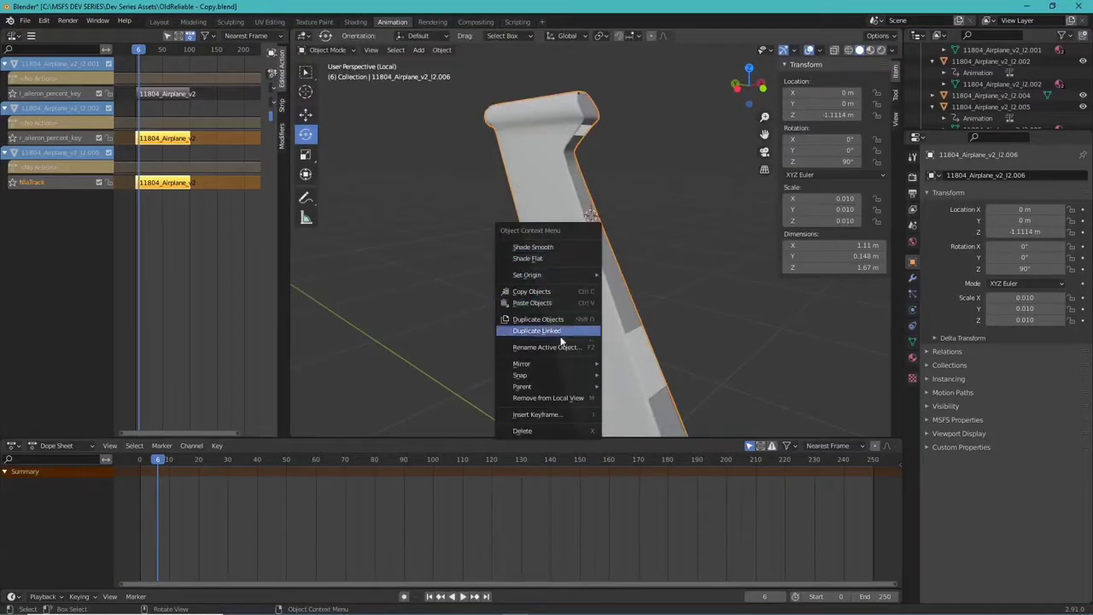
pyautogui.moveTo(551, 274)
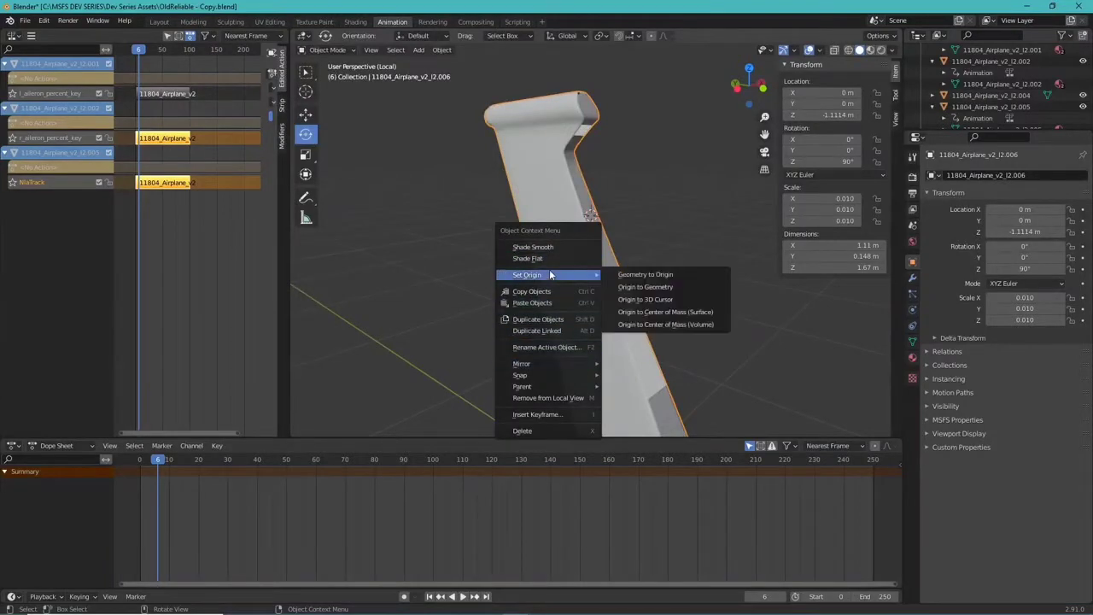
pyautogui.click(650, 300)
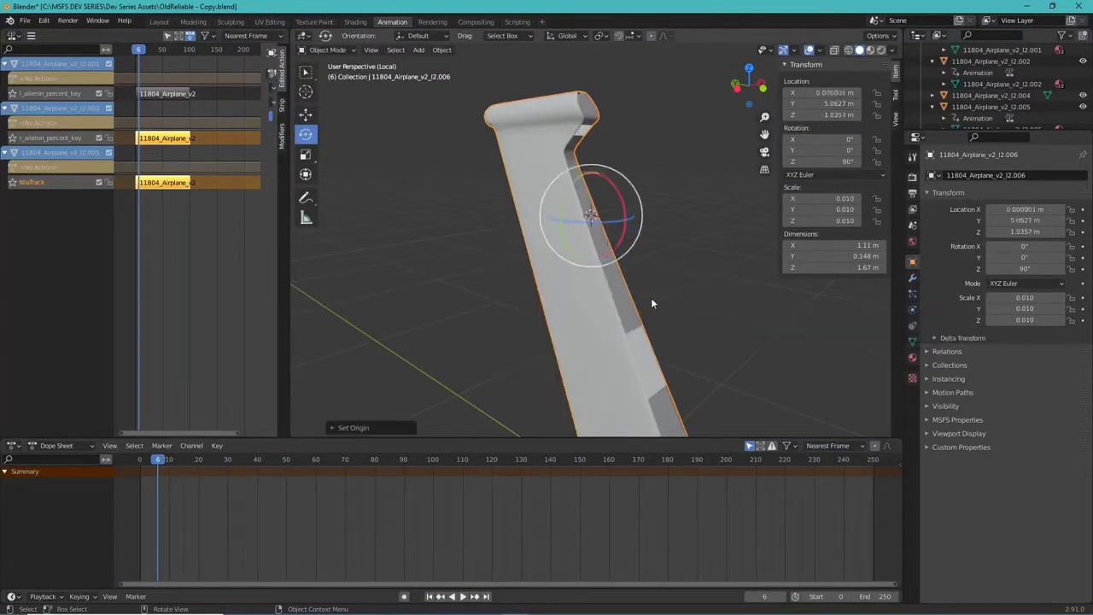
pyautogui.moveTo(632, 256); pyautogui.dragTo(854, 253, button='middle')
pyautogui.moveTo(598, 221); pyautogui.dragTo(525, 289)
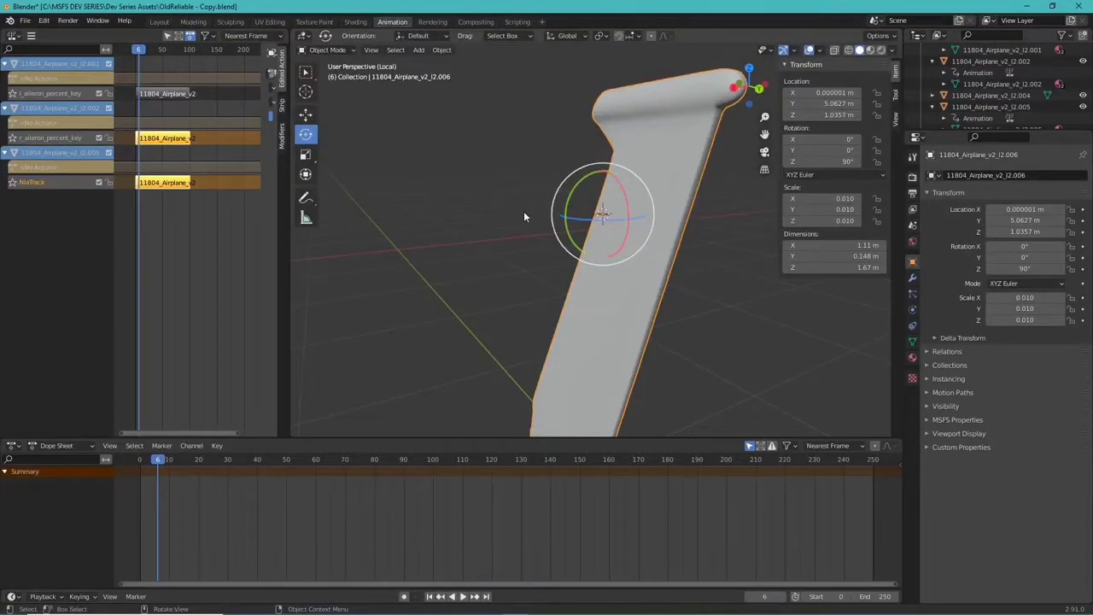
# Exit Local View with numpad / so the full Cessna is visible again
pyautogui.press('KP_Divide')
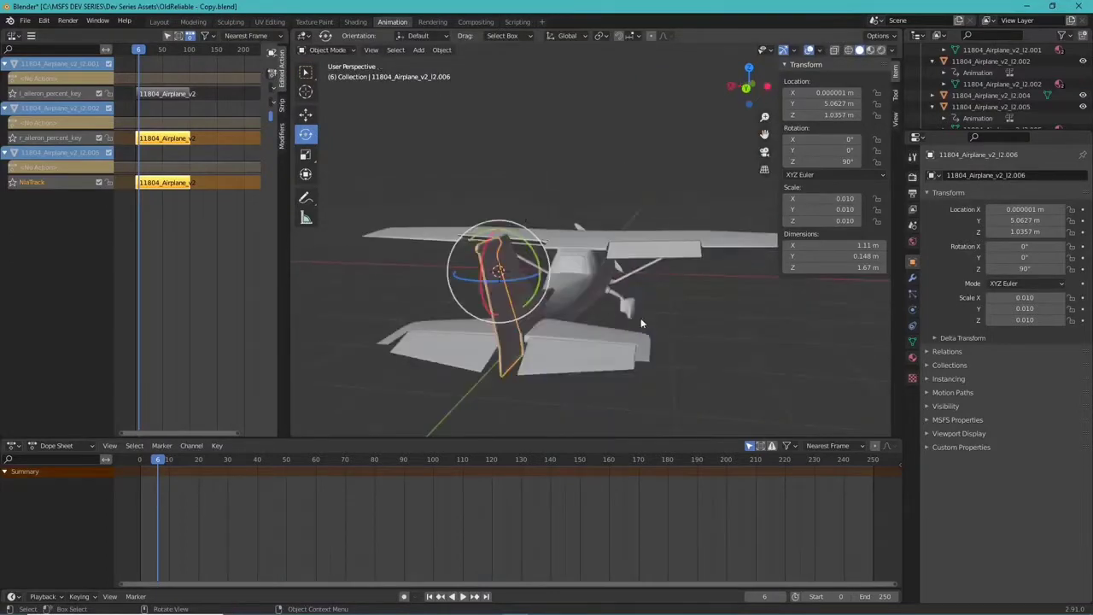
pyautogui.press('r')
pyautogui.press('Escape')
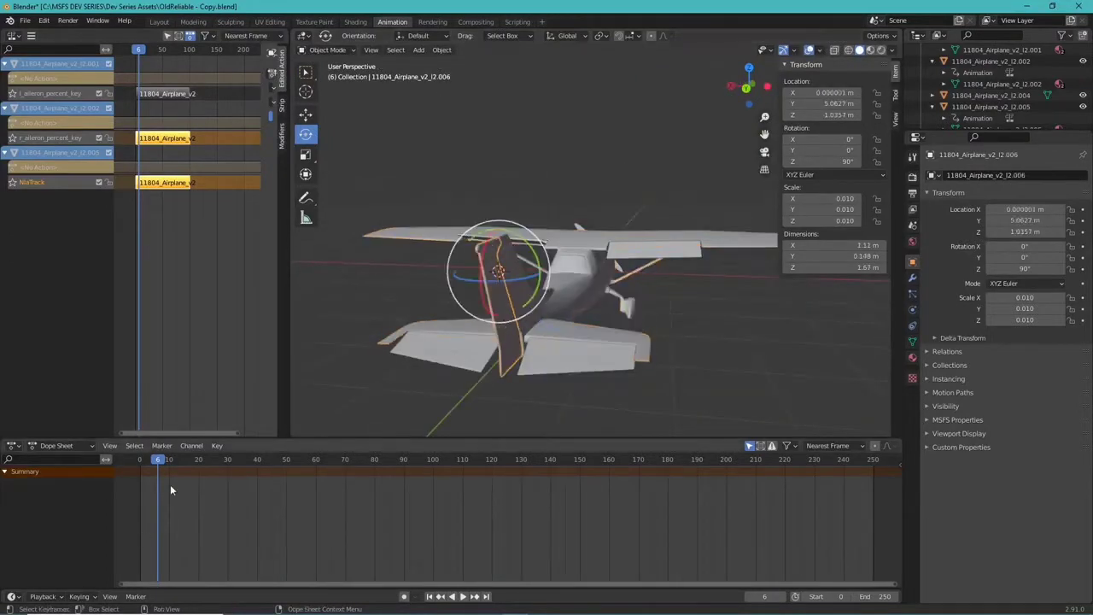